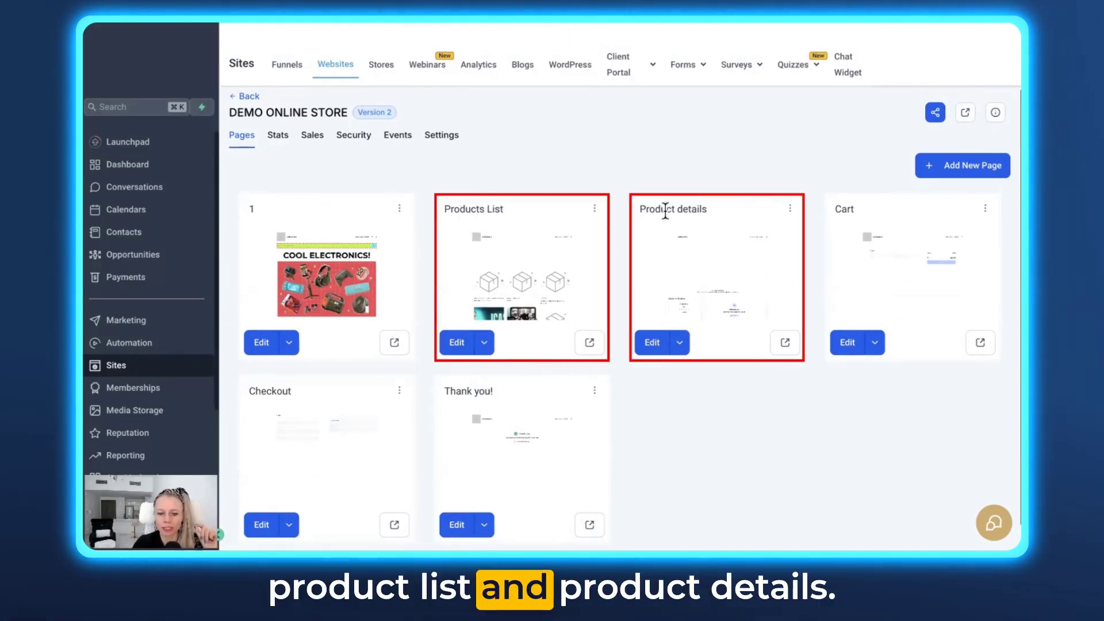
Show the edit options for the DEMO ONLINE STORE Products List page
{"action": "left_click", "coordinate": [484, 343]}
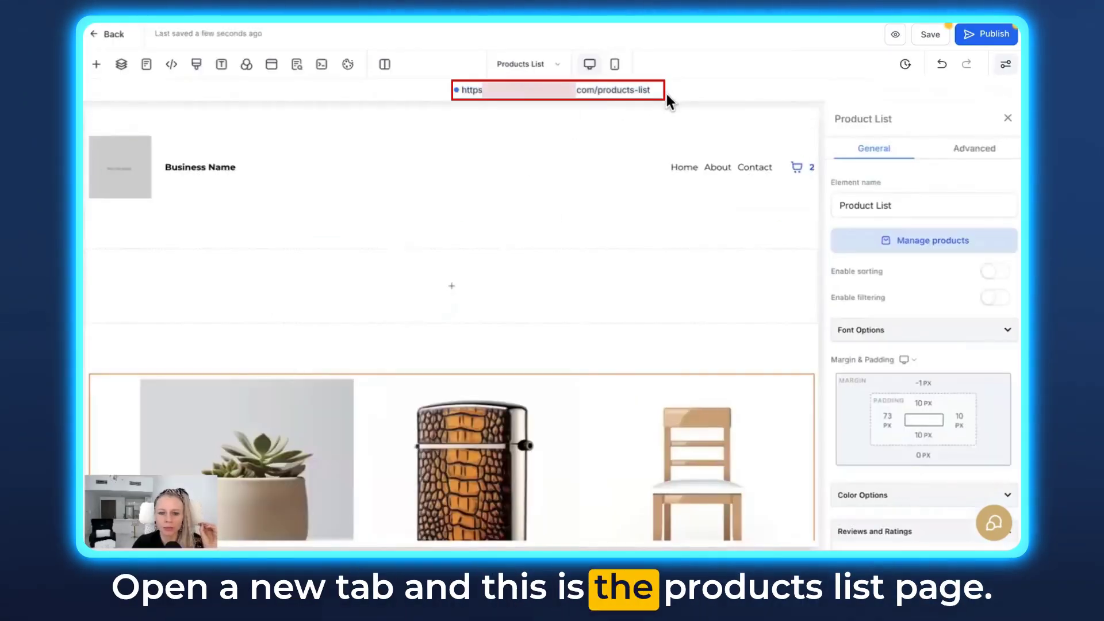
Open the Products List page in the editor and scroll to the product list's Reviews and Ratings settings
{"action": "left_click_drag", "start_coordinate": [667, 95], "coordinate": [471, 92]}
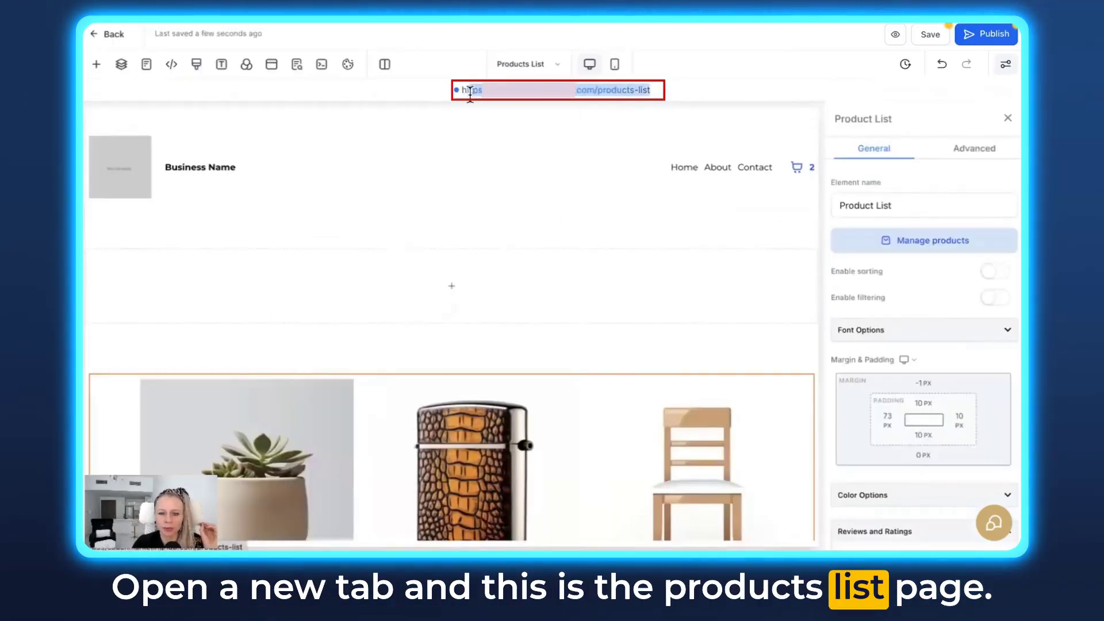
{"action": "scroll", "coordinate": [591, 233], "scroll_direction": "down", "scroll_amount": 5}
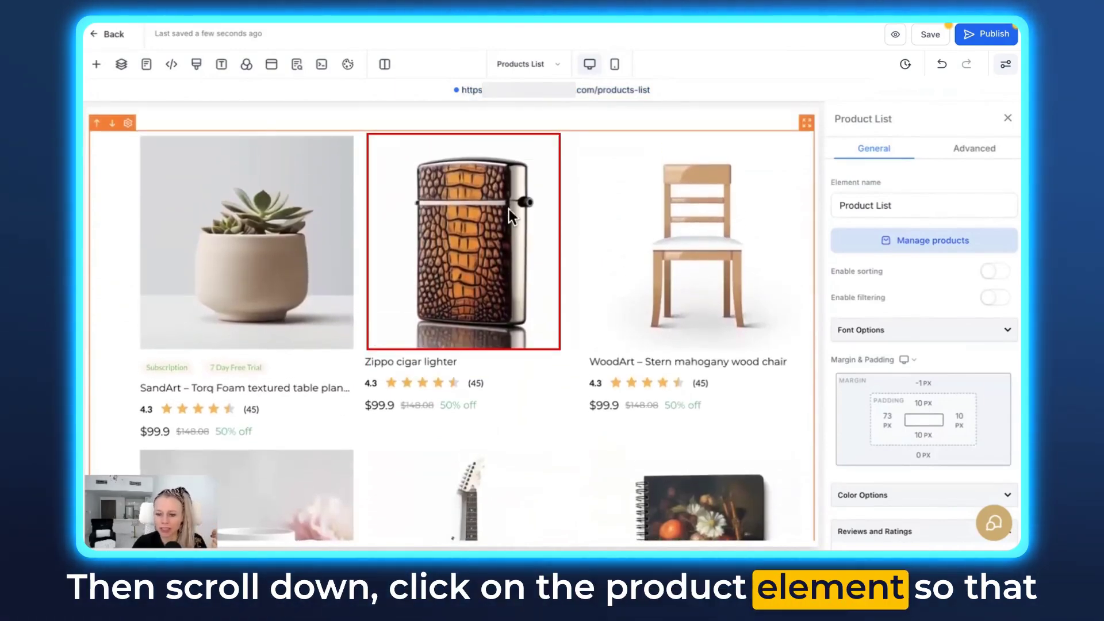
{"action": "scroll", "coordinate": [909, 425], "scroll_direction": "down", "scroll_amount": 4}
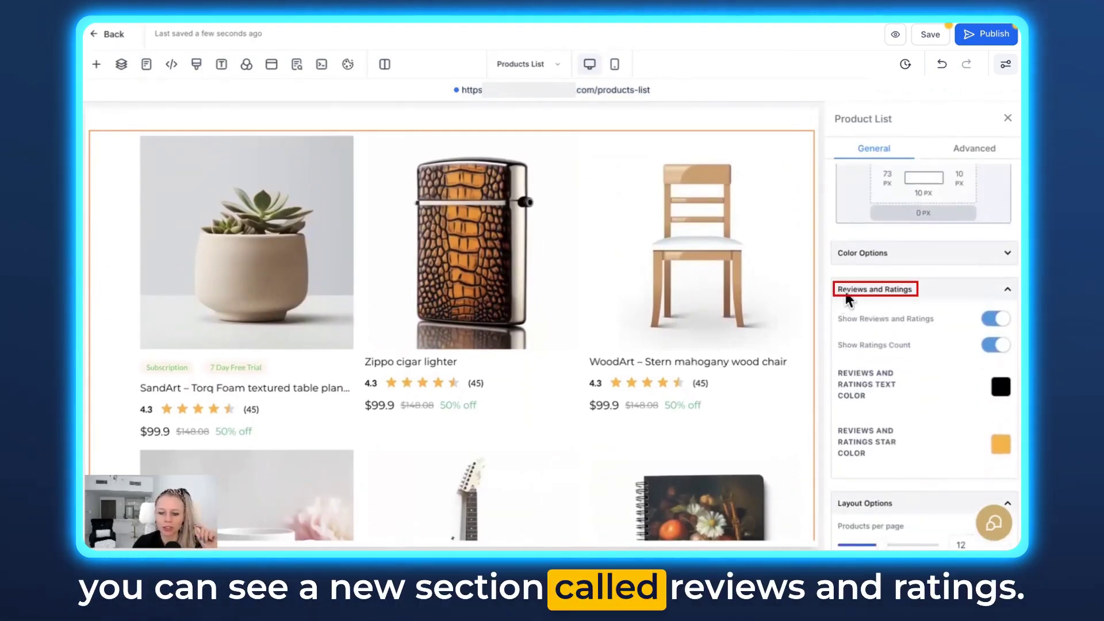
Toggle Show Reviews and Ratings and Show Ratings Count off and back on, then open the text colour picker
{"action": "left_click", "coordinate": [996, 318]}
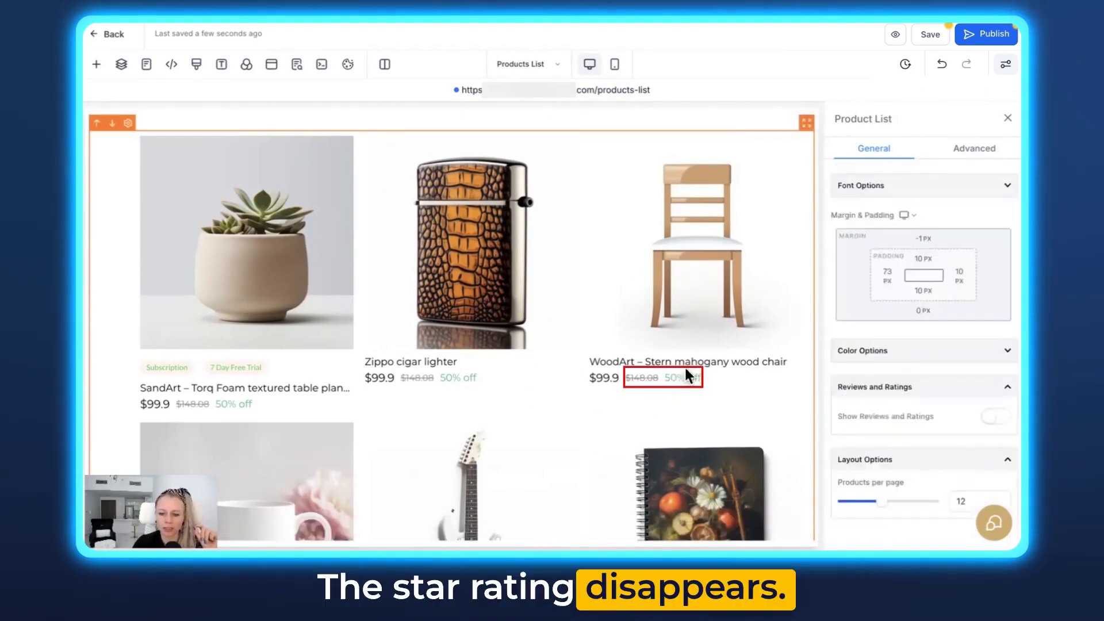
{"action": "left_click", "coordinate": [995, 416]}
{"action": "scroll", "coordinate": [967, 400], "scroll_direction": "down", "scroll_amount": 3}
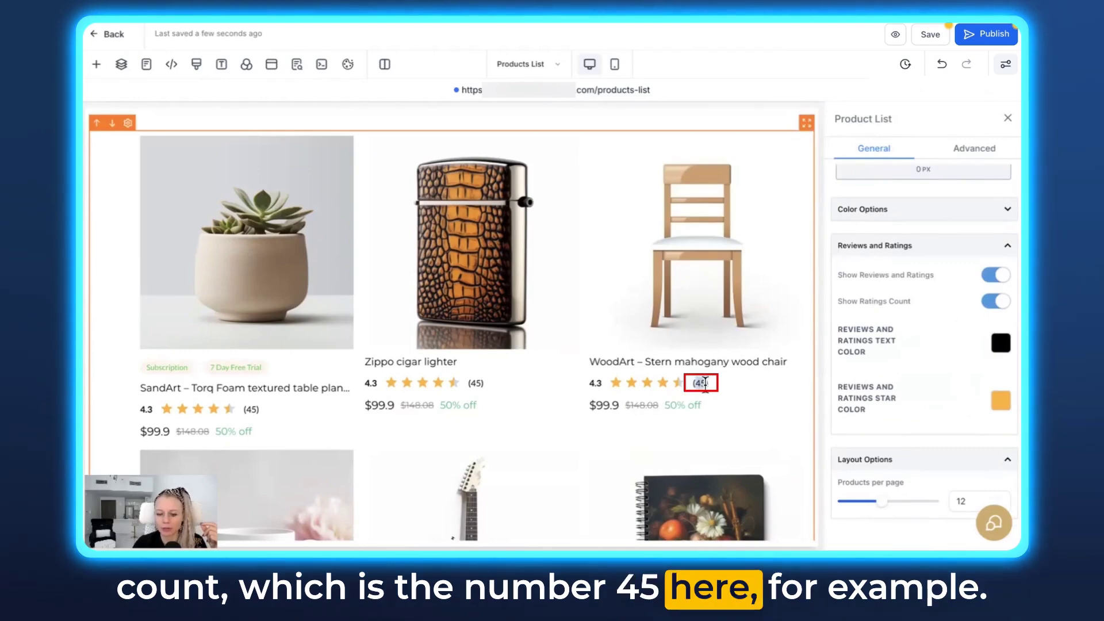
{"action": "left_click", "coordinate": [991, 302]}
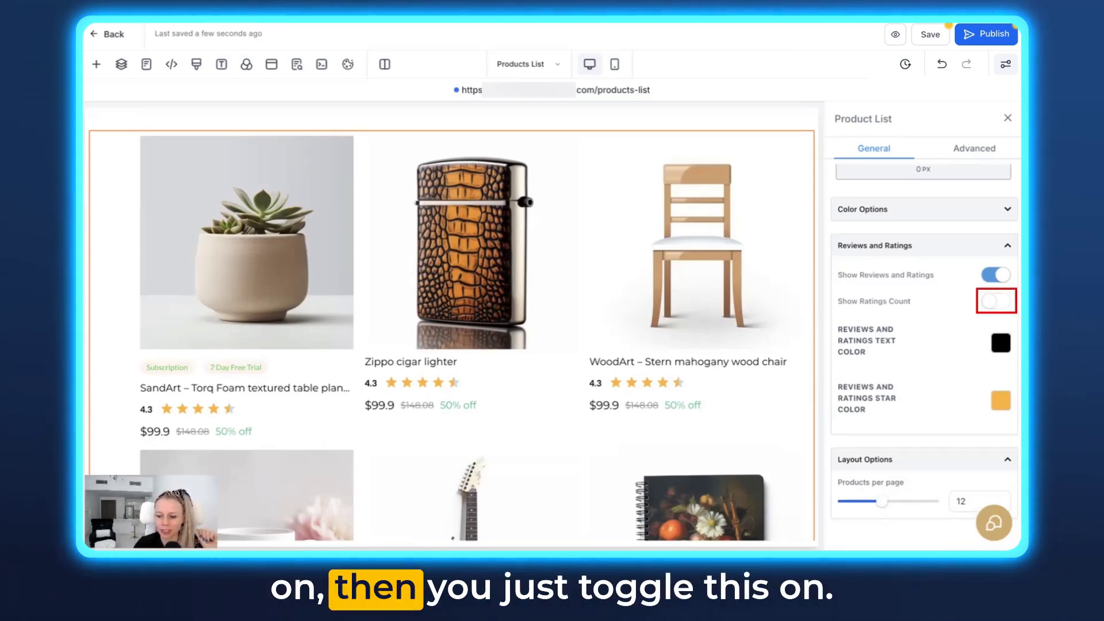
{"action": "left_click", "coordinate": [991, 302]}
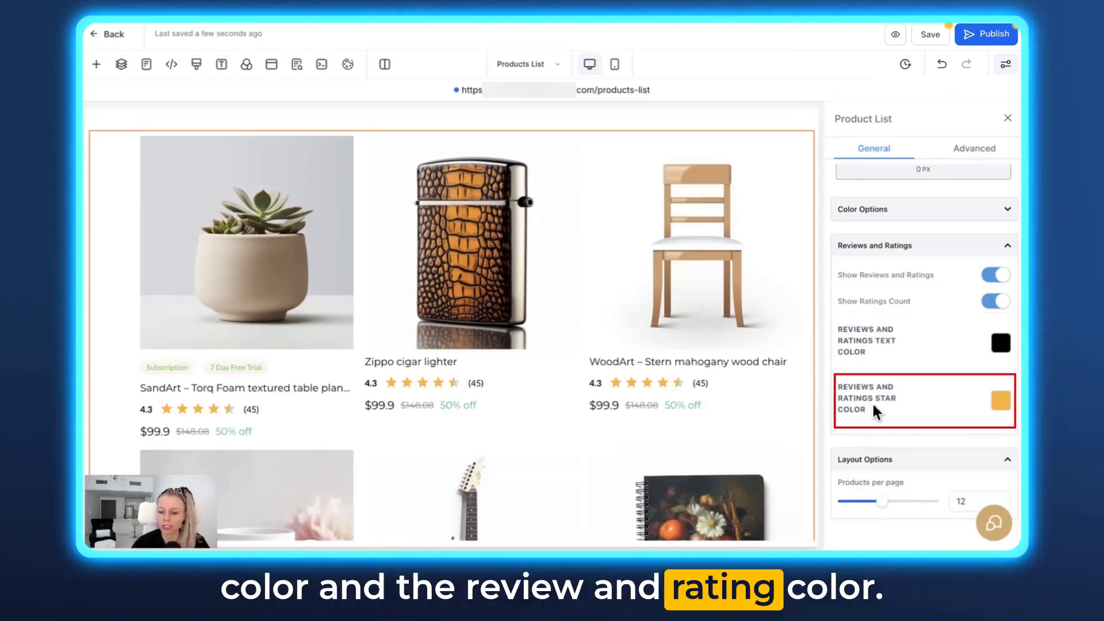
{"action": "left_click", "coordinate": [1000, 343]}
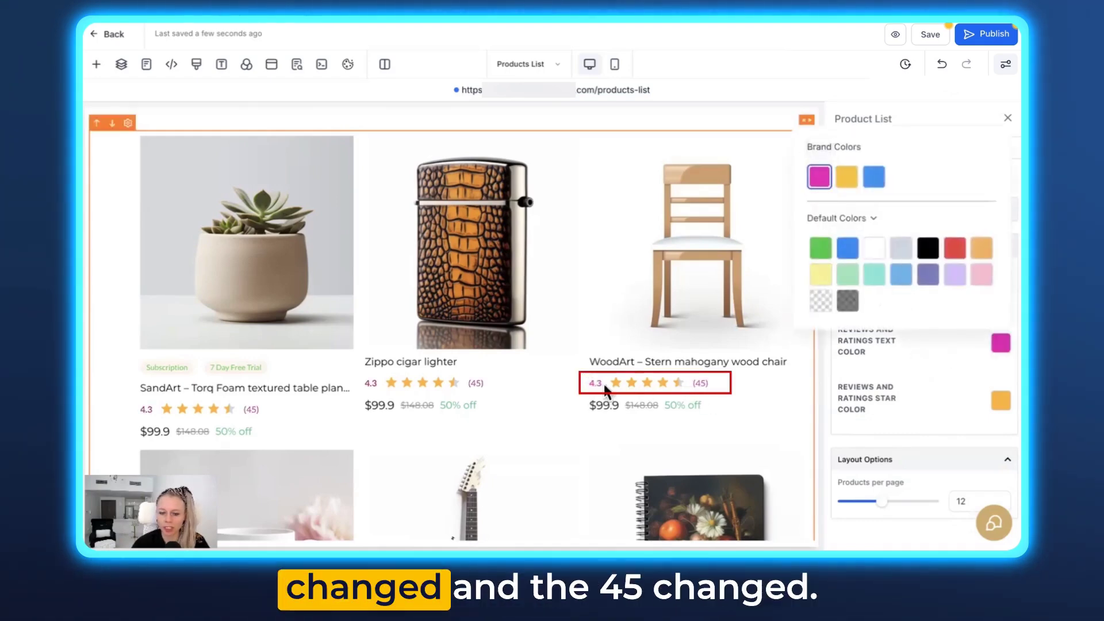
Set the rating text colour to pink and the star colour to green, then return to Pages
{"action": "left_click", "coordinate": [933, 356]}
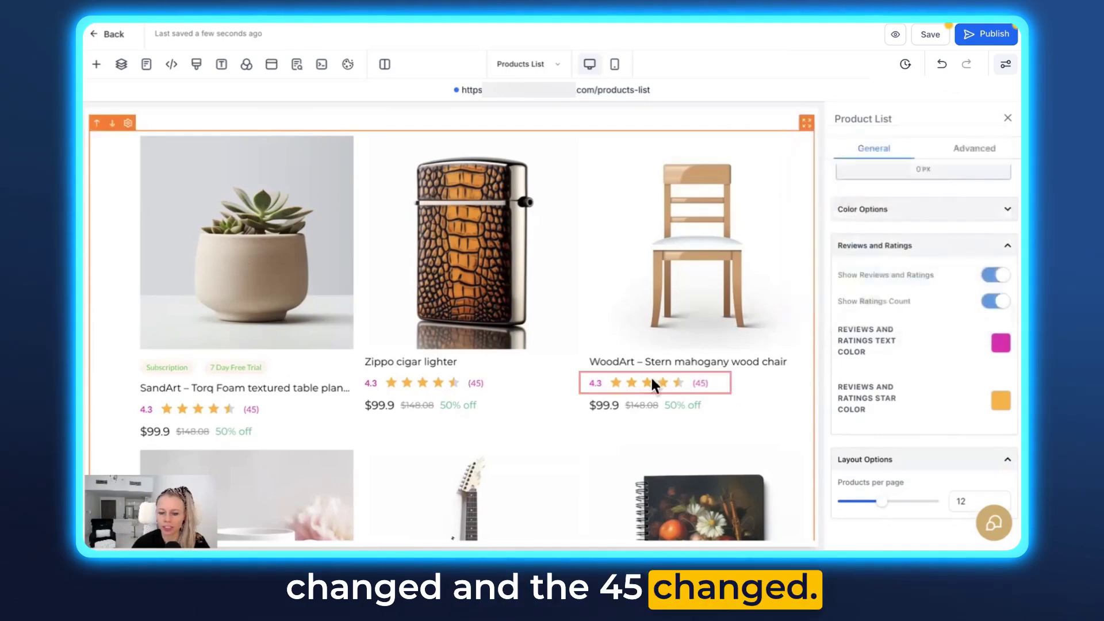
{"action": "left_click", "coordinate": [1000, 400]}
{"action": "left_click", "coordinate": [820, 305]}
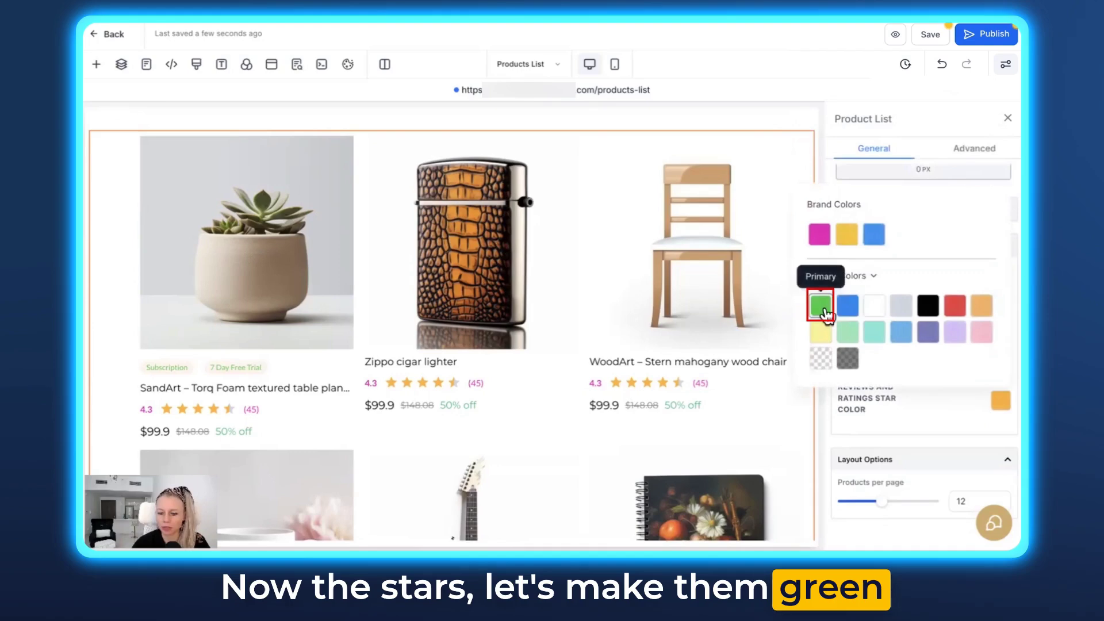
{"action": "left_click", "coordinate": [933, 392]}
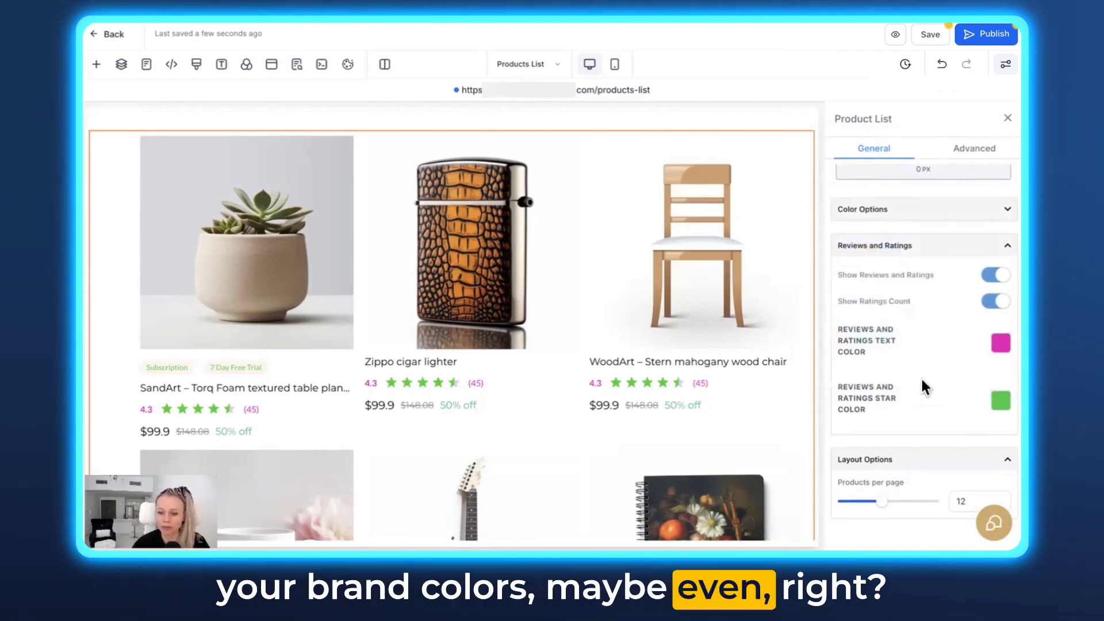
{"action": "scroll", "coordinate": [959, 402], "scroll_direction": "up", "scroll_amount": 1}
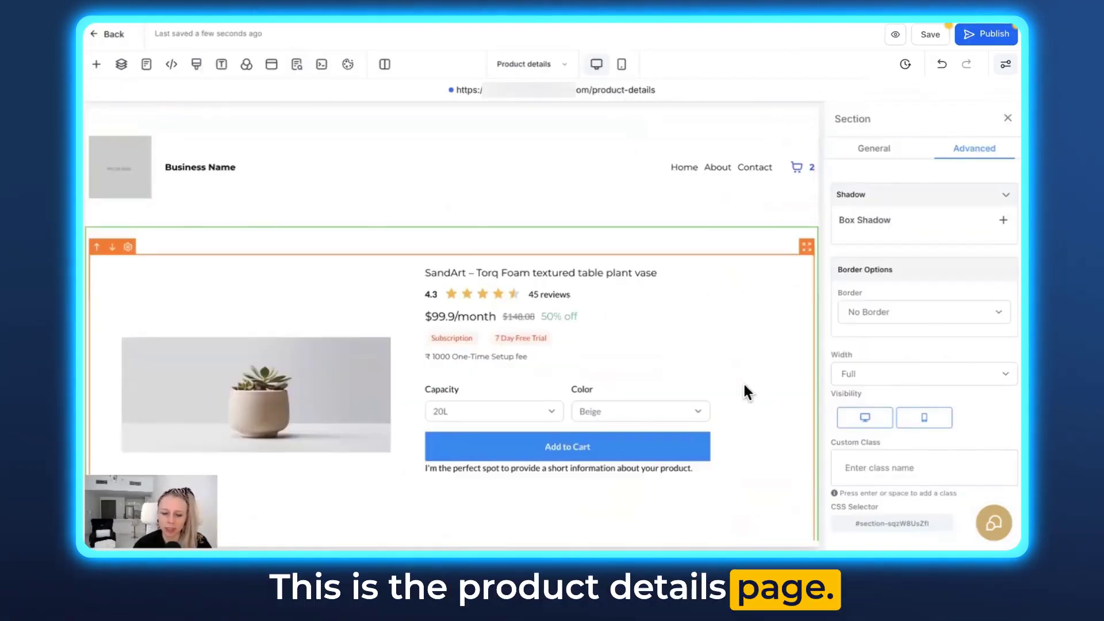
Select the Product Detail element and scroll its General settings to Reviews and Ratings
{"action": "scroll", "coordinate": [744, 388], "scroll_direction": "down", "scroll_amount": 2}
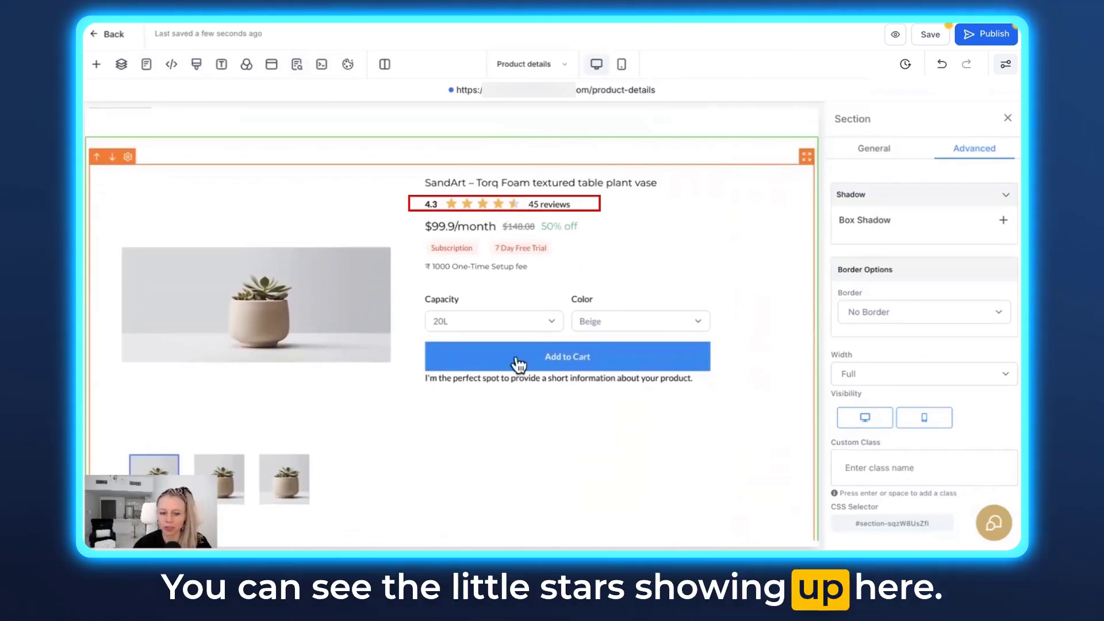
{"action": "left_click", "coordinate": [541, 289]}
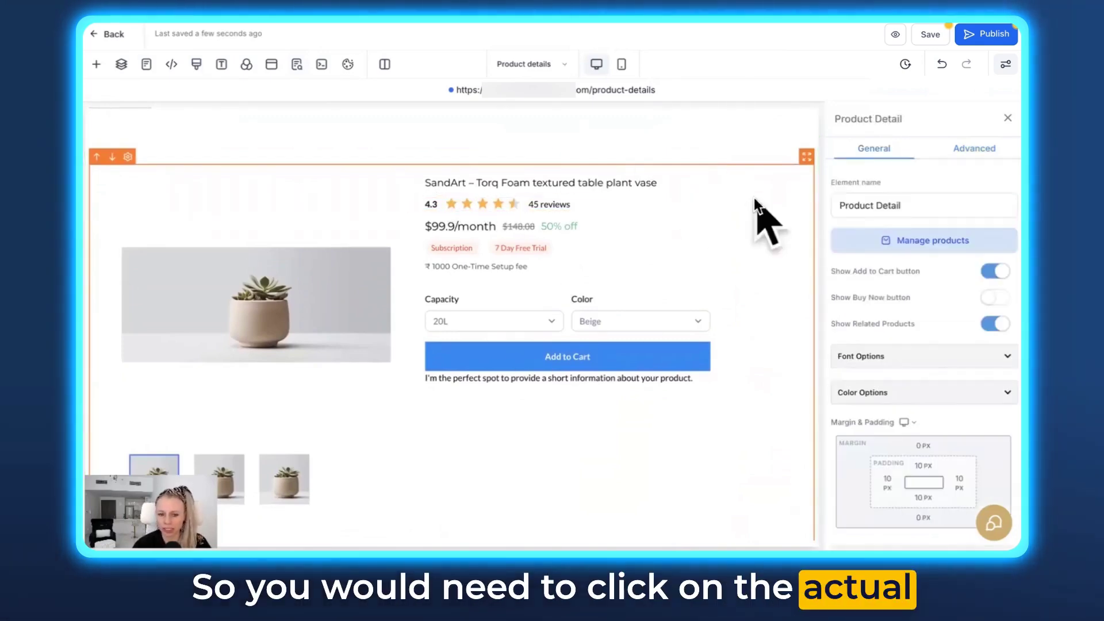
{"action": "scroll", "coordinate": [872, 323], "scroll_direction": "down", "scroll_amount": 8}
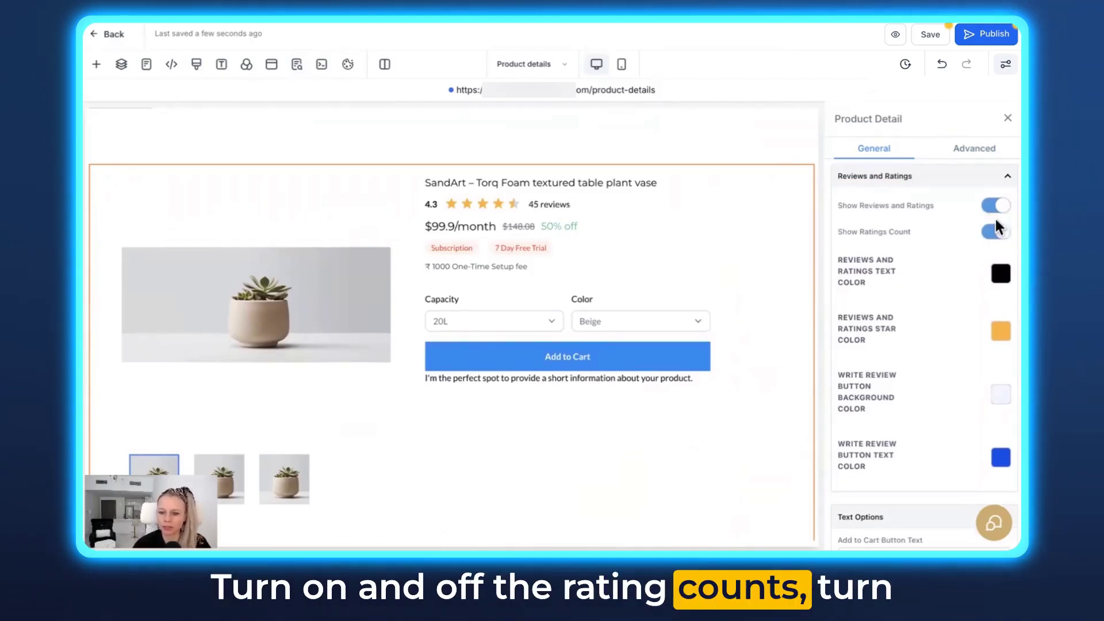
Toggle the product details' Show Reviews and Ratings off and on, then preview the live page
{"action": "left_click", "coordinate": [995, 206]}
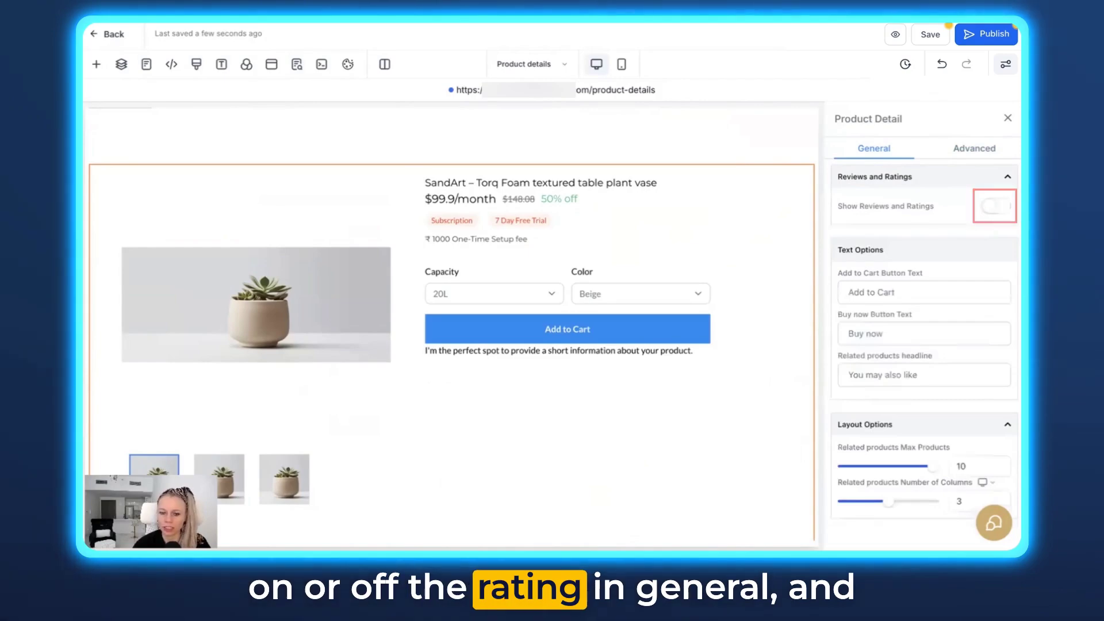
{"action": "left_click", "coordinate": [995, 206]}
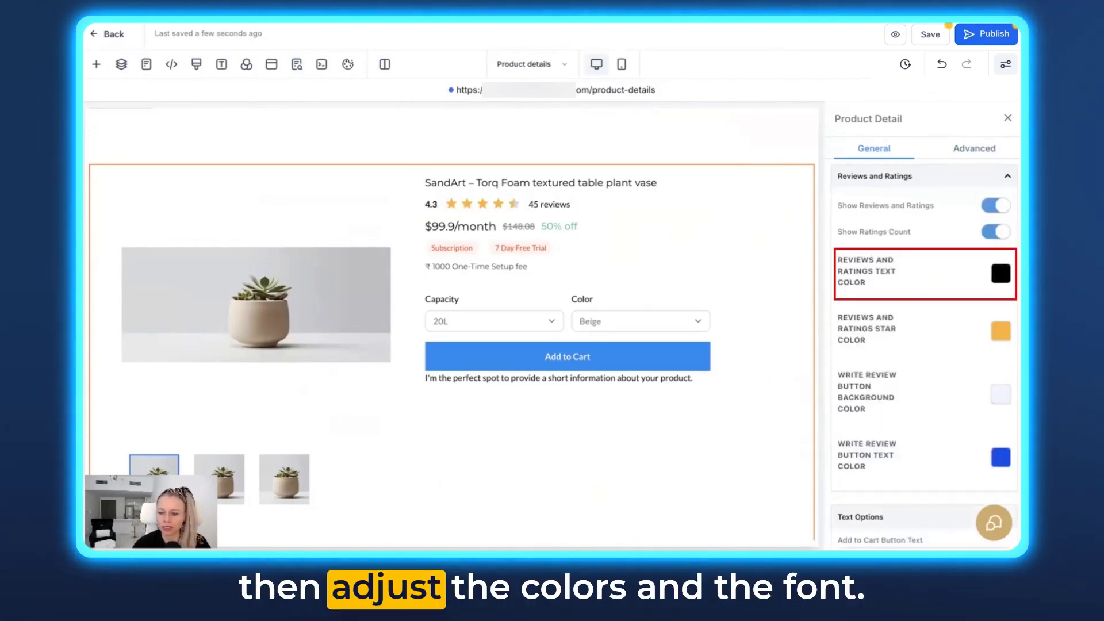
{"action": "scroll", "coordinate": [991, 373], "scroll_direction": "down", "scroll_amount": 1}
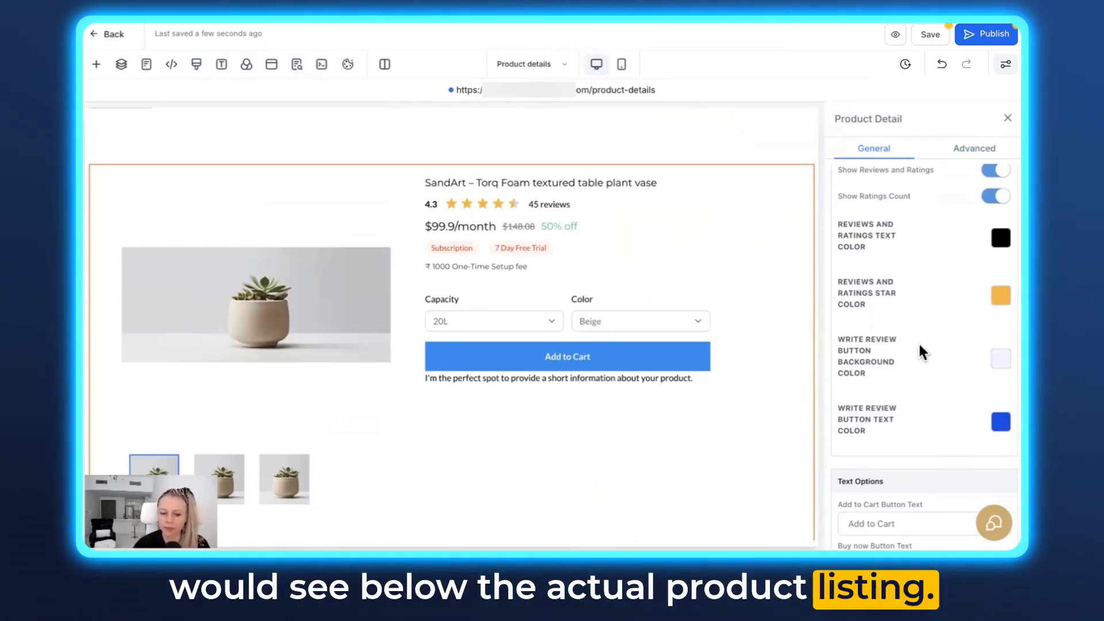
{"action": "left_click", "coordinate": [895, 34]}
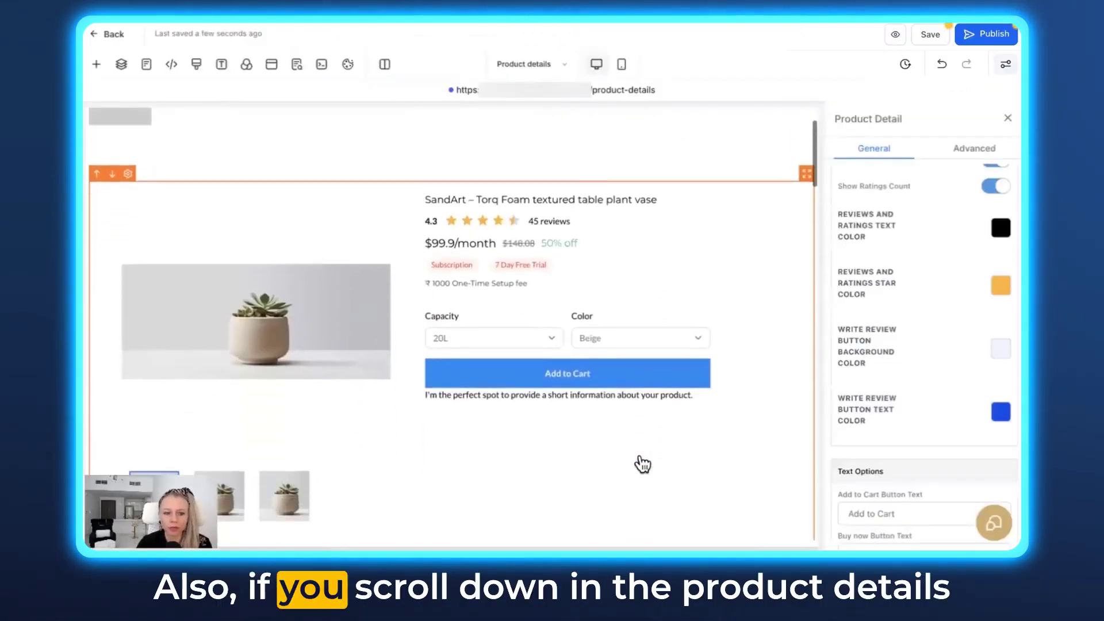
{"action": "scroll", "coordinate": [636, 455], "scroll_direction": "down", "scroll_amount": 8}
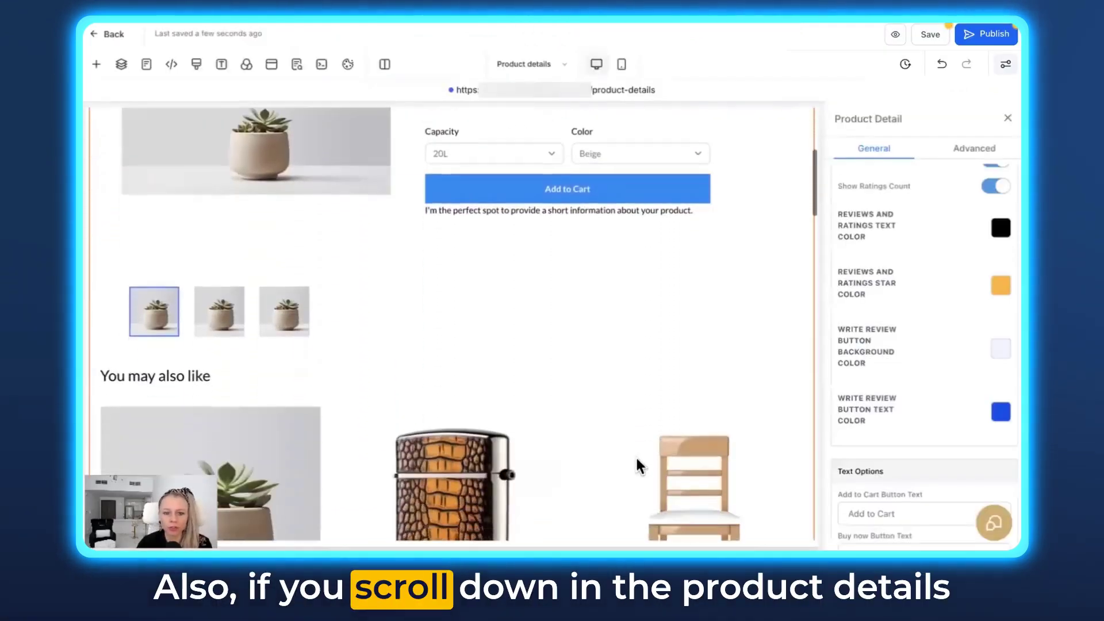
{"action": "scroll", "coordinate": [635, 460], "scroll_direction": "down", "scroll_amount": 10}
{"action": "scroll", "coordinate": [635, 460], "scroll_direction": "up", "scroll_amount": 5}
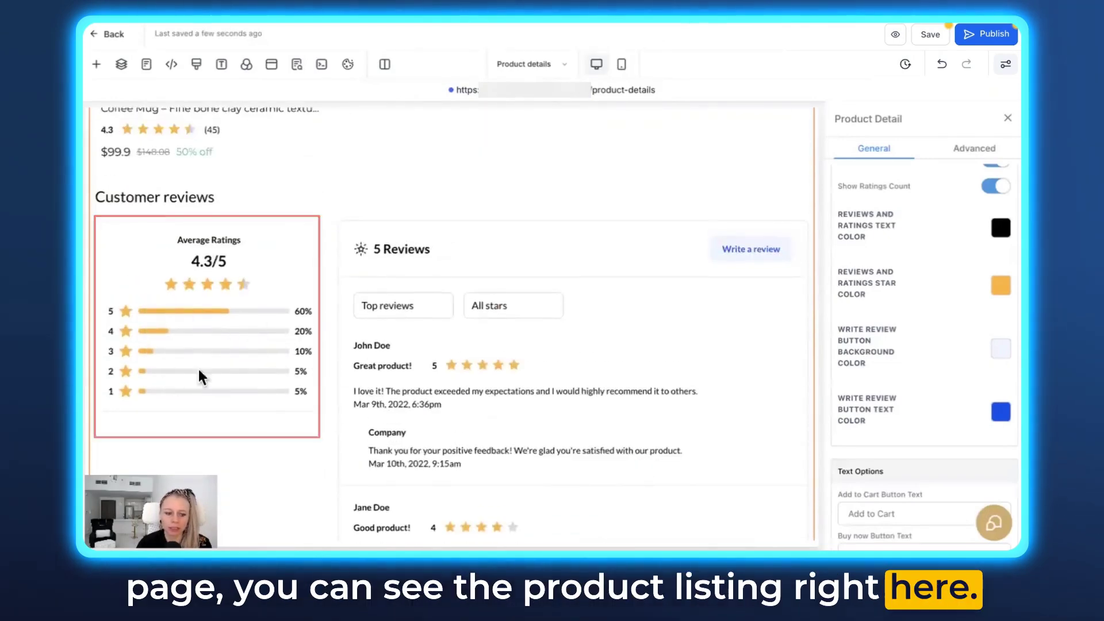
{"action": "scroll", "coordinate": [572, 284], "scroll_direction": "down", "scroll_amount": 1}
{"action": "scroll", "coordinate": [572, 308], "scroll_direction": "up", "scroll_amount": 1}
{"action": "scroll", "coordinate": [568, 305], "scroll_direction": "down", "scroll_amount": 2}
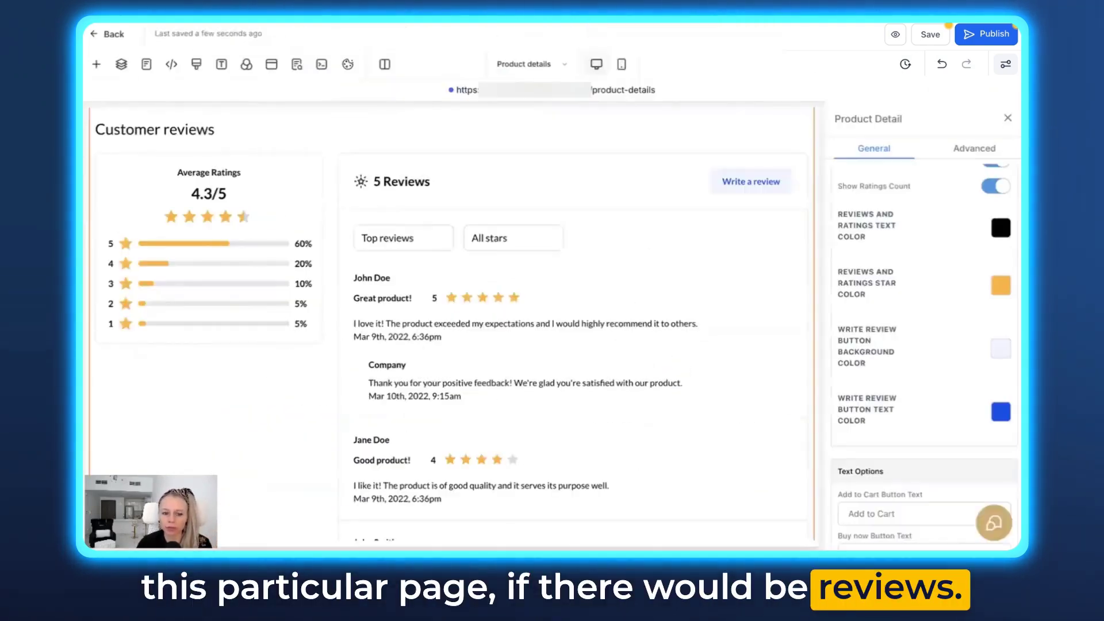
{"action": "scroll", "coordinate": [225, 191], "scroll_direction": "down", "scroll_amount": 3}
{"action": "scroll", "coordinate": [226, 192], "scroll_direction": "up", "scroll_amount": 1}
{"action": "scroll", "coordinate": [228, 191], "scroll_direction": "up", "scroll_amount": 1}
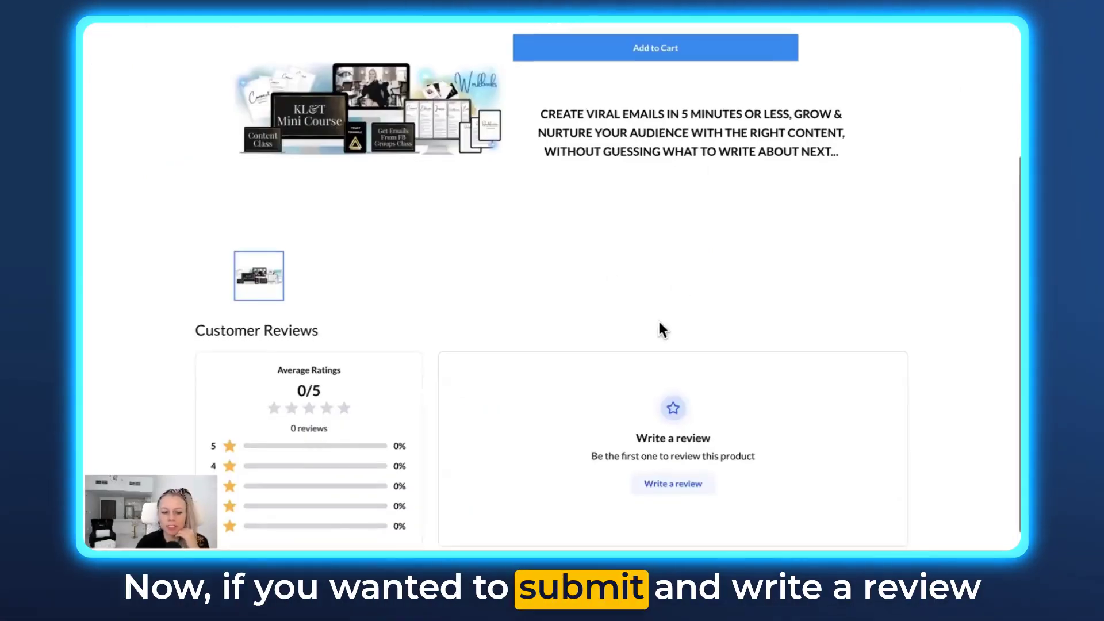
{"action": "scroll", "coordinate": [658, 322], "scroll_direction": "down", "scroll_amount": 1}
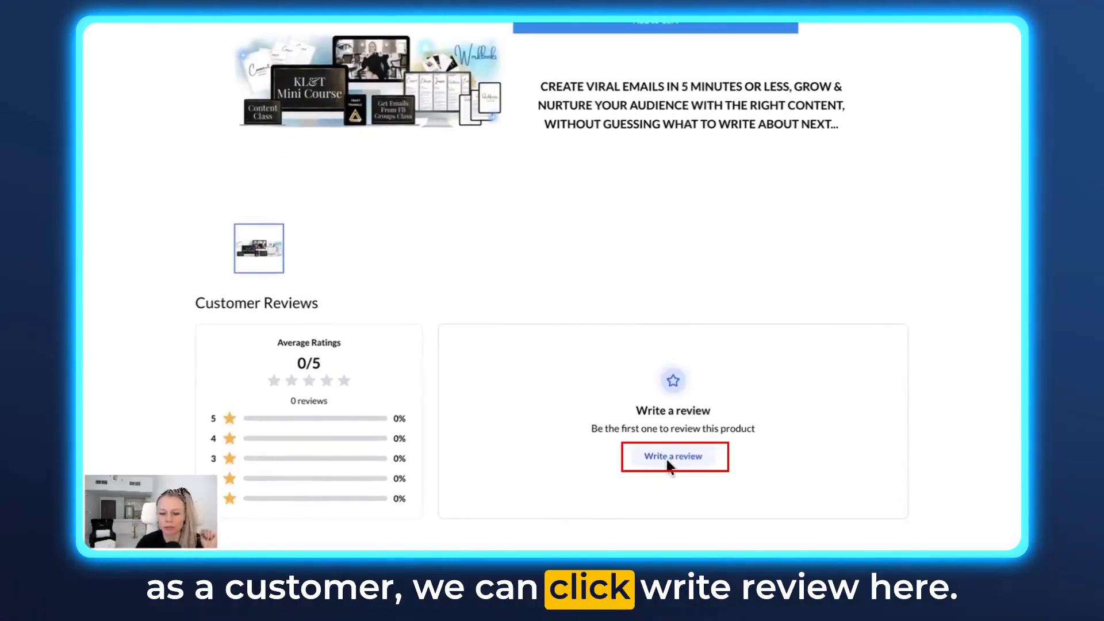
Fill the review form with the reviewer's e-mail, contact number and headline 'Changed my life'
{"action": "left_click", "coordinate": [678, 458]}
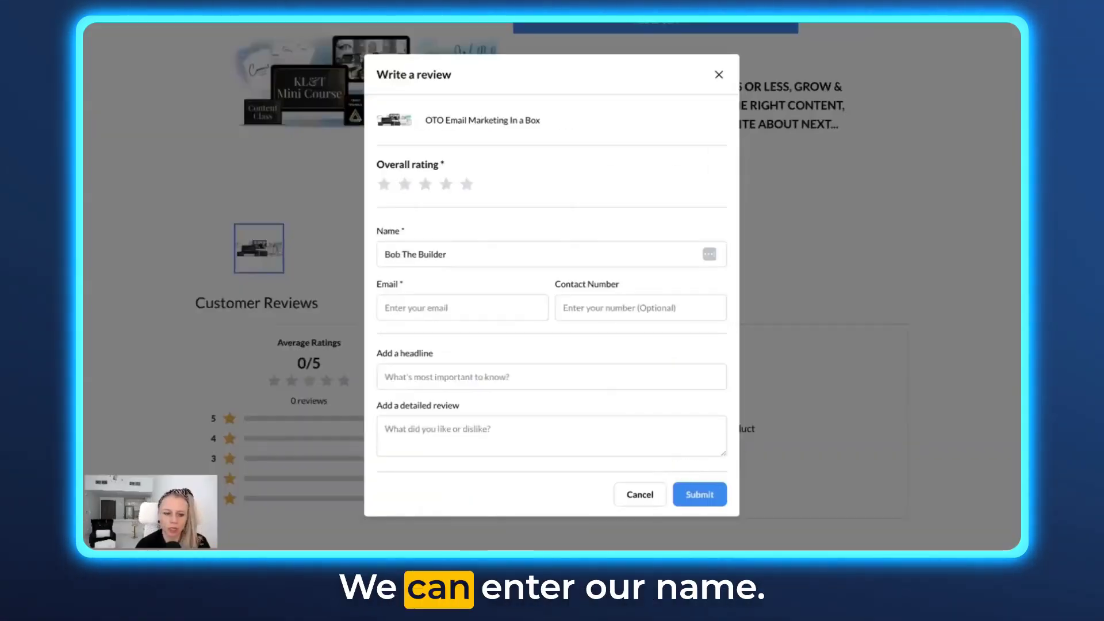
{"action": "left_click", "coordinate": [453, 308]}
{"action": "left_click", "coordinate": [604, 311]}
{"action": "key", "text": "Down"}
{"action": "key", "text": "Return"}
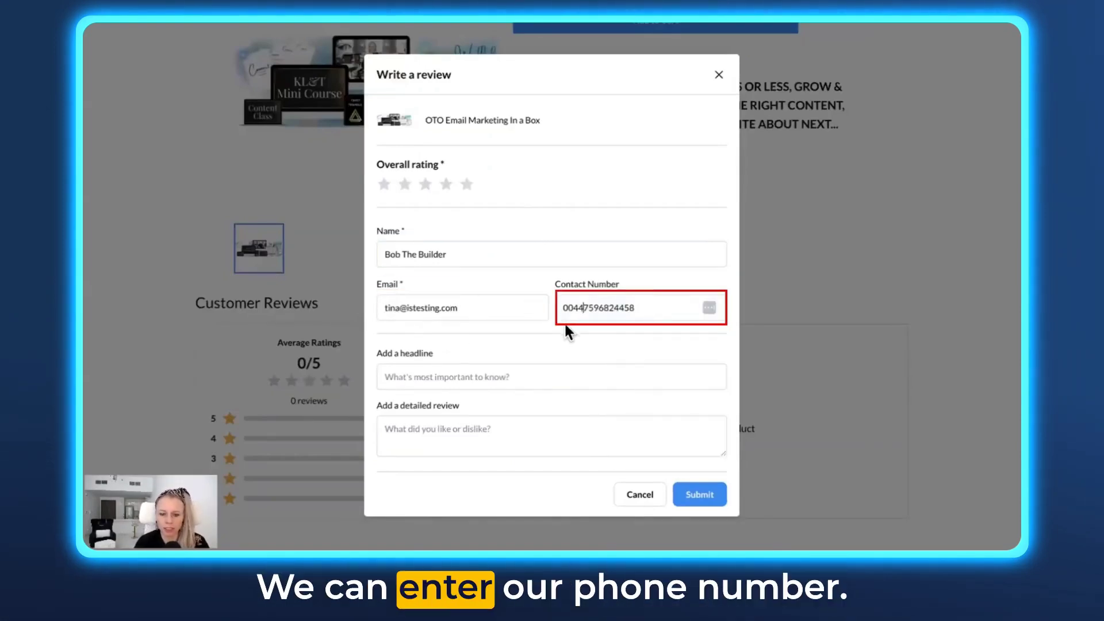
{"action": "key", "text": "Tab"}
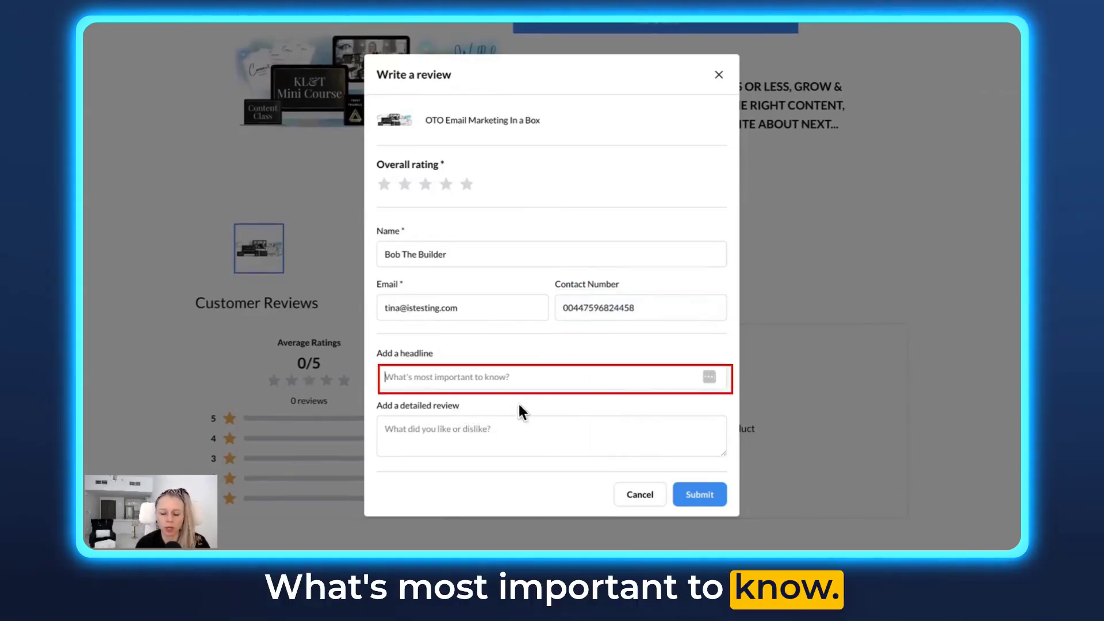
{"action": "type", "text": "Changed my life"}
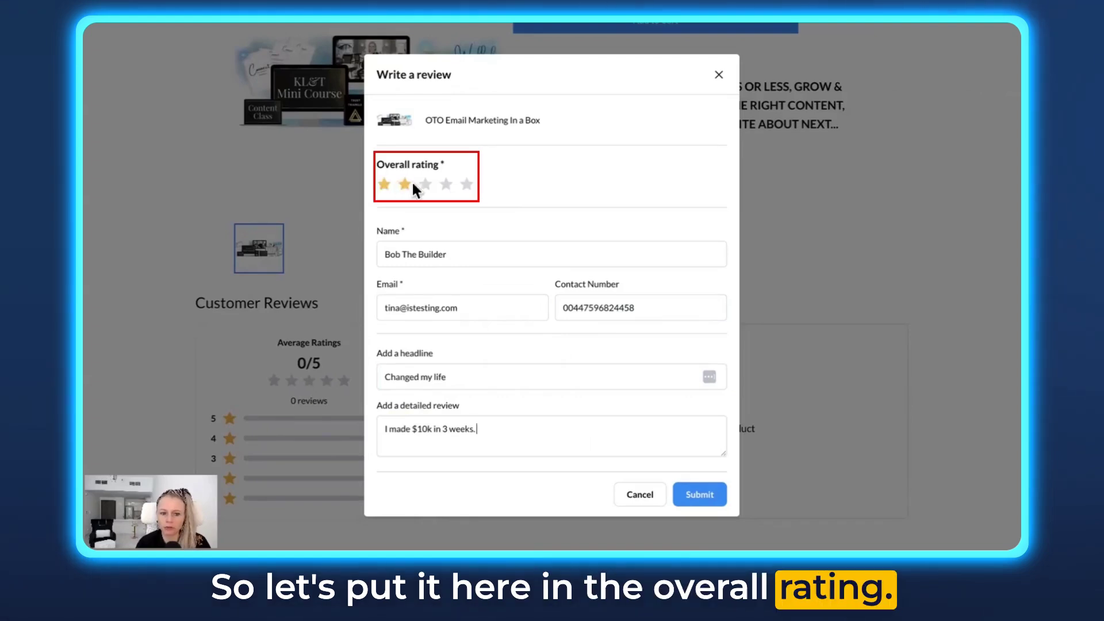
Rate the product five stars, submit the review and close the success dialog
{"action": "left_click", "coordinate": [467, 185]}
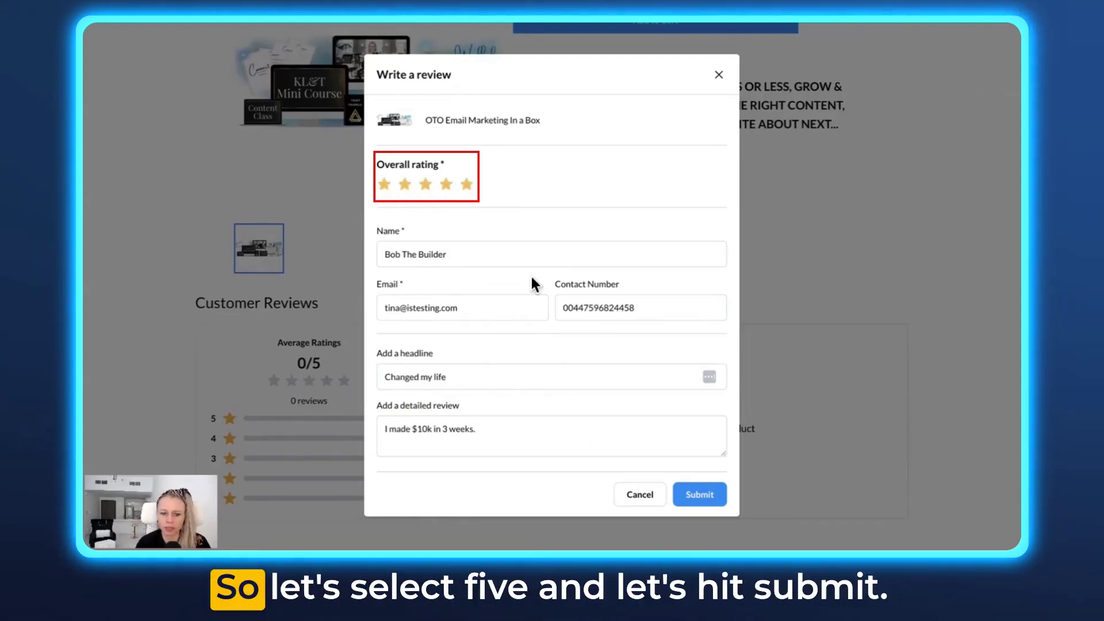
{"action": "left_click", "coordinate": [716, 502]}
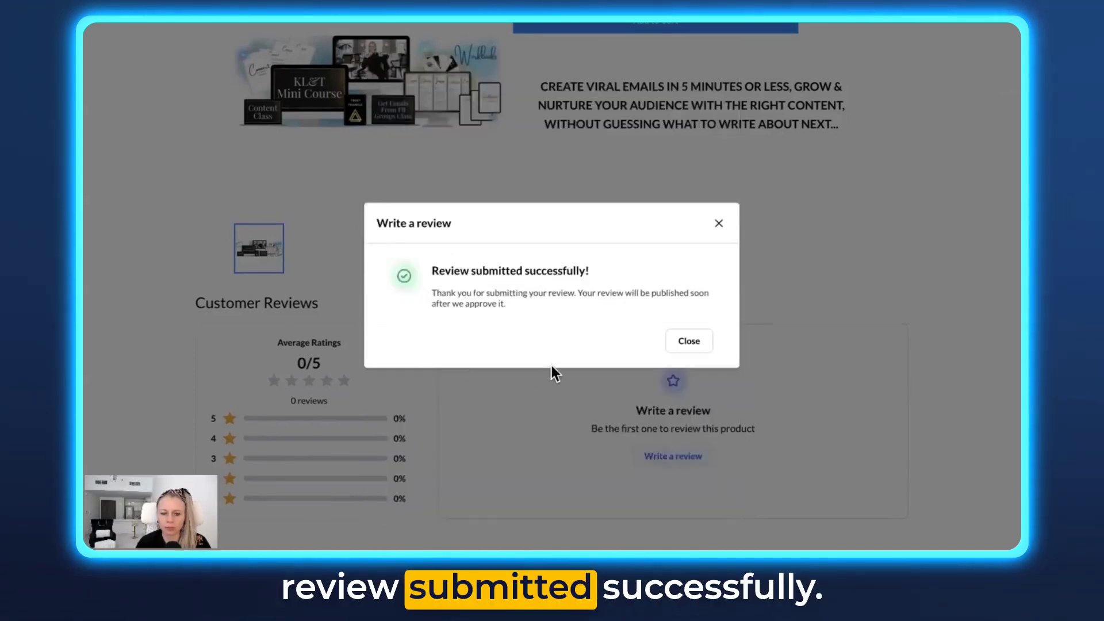
{"action": "left_click", "coordinate": [689, 340]}
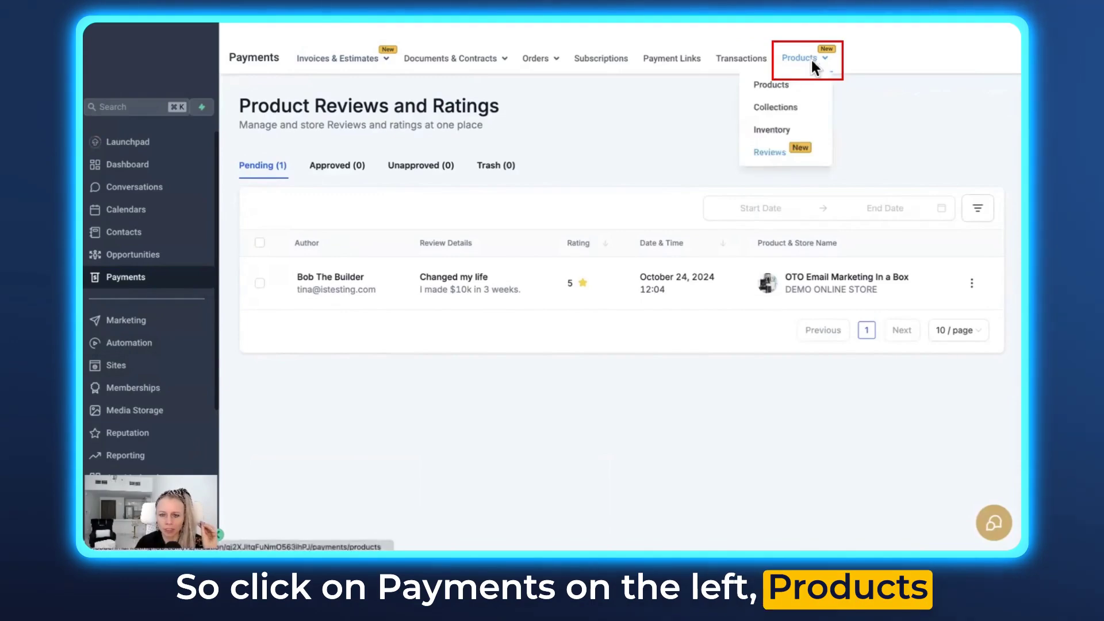
Open Product Reviews and browse the Approved, Unapproved, Trashed and Pending tabs
{"action": "mouse_move", "coordinate": [815, 83]}
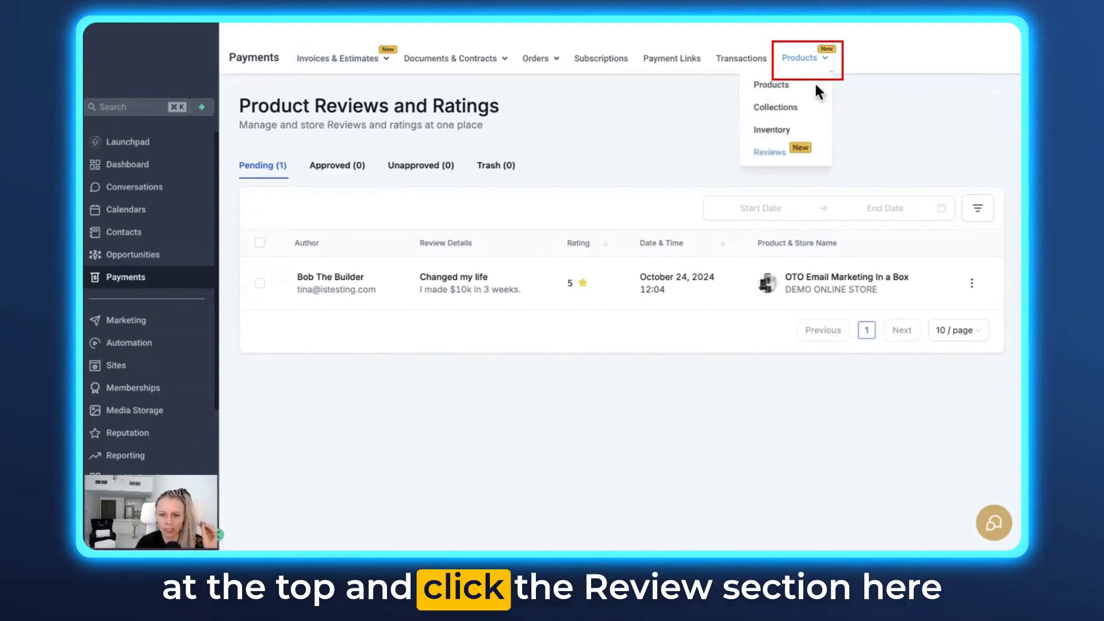
{"action": "left_click", "coordinate": [784, 154]}
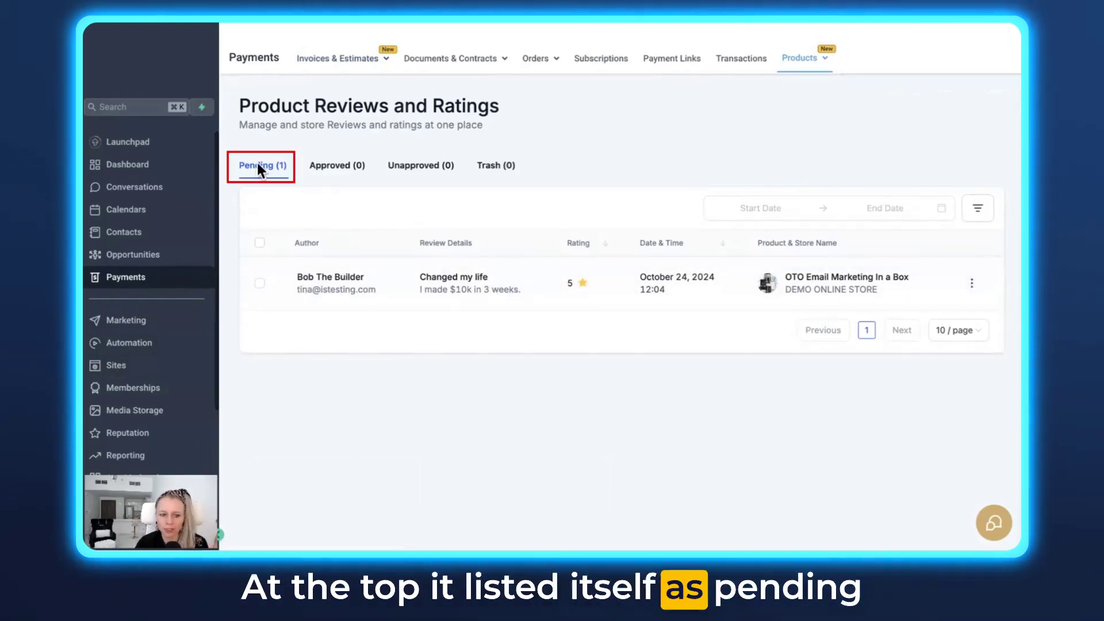
{"action": "left_click", "coordinate": [313, 173]}
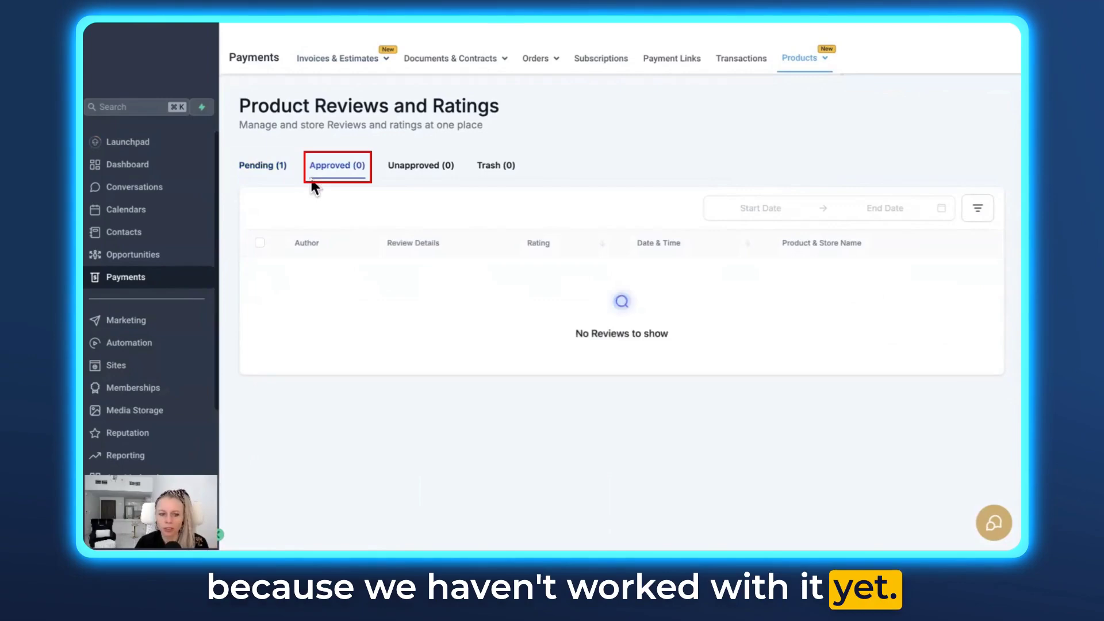
{"action": "left_click", "coordinate": [419, 182]}
{"action": "left_click", "coordinate": [510, 170]}
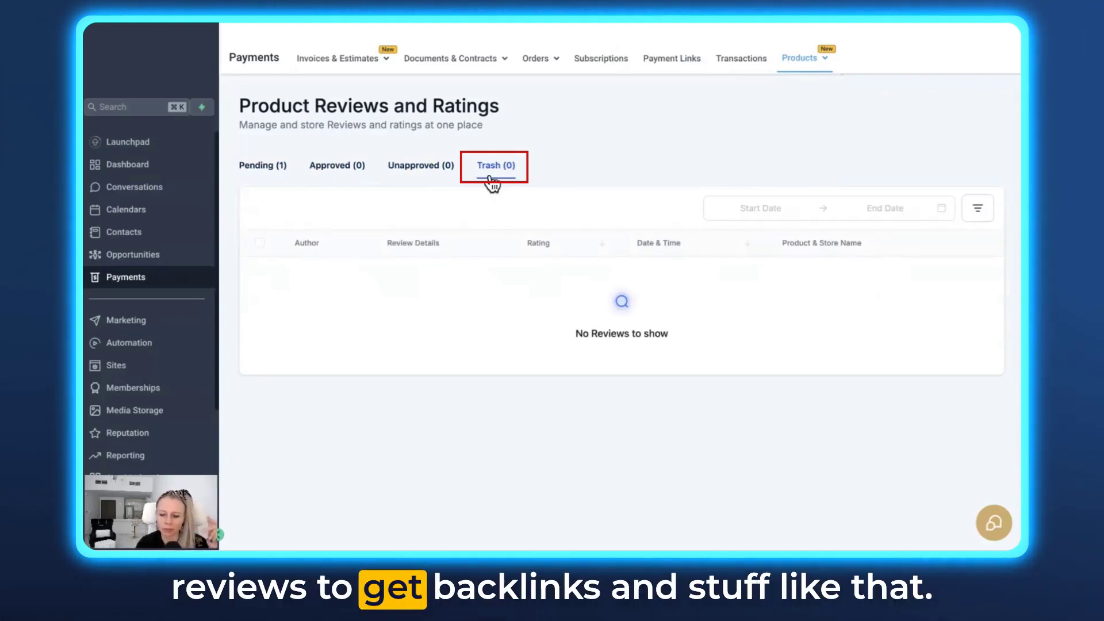
{"action": "left_click", "coordinate": [265, 173]}
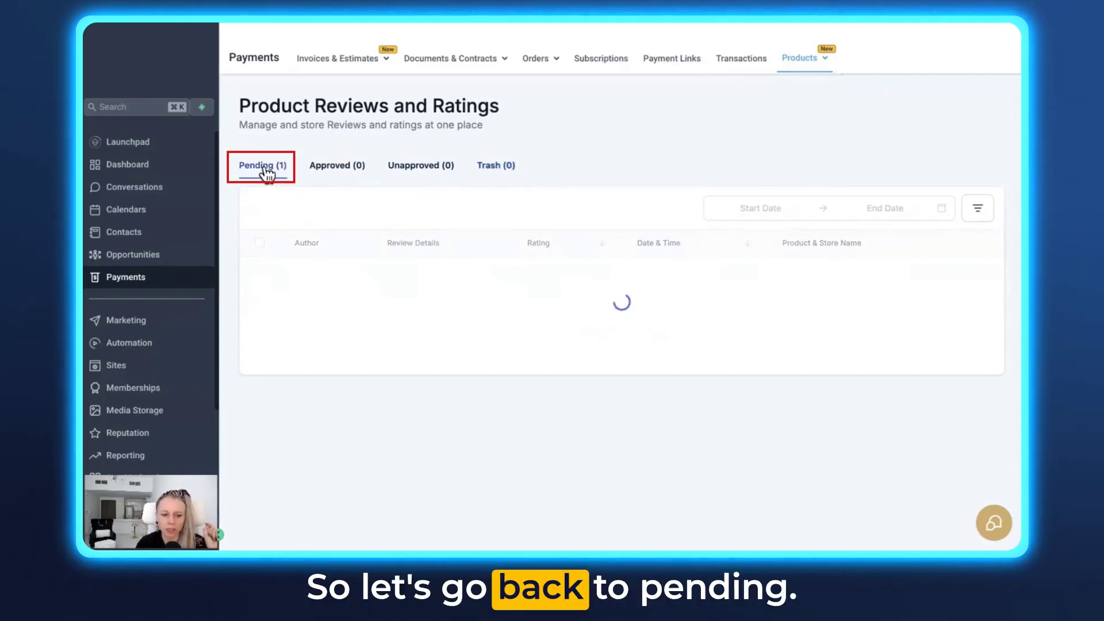
Try the date range and filter controls, then approve the pending 'Changed my life' review
{"action": "left_click", "coordinate": [753, 208]}
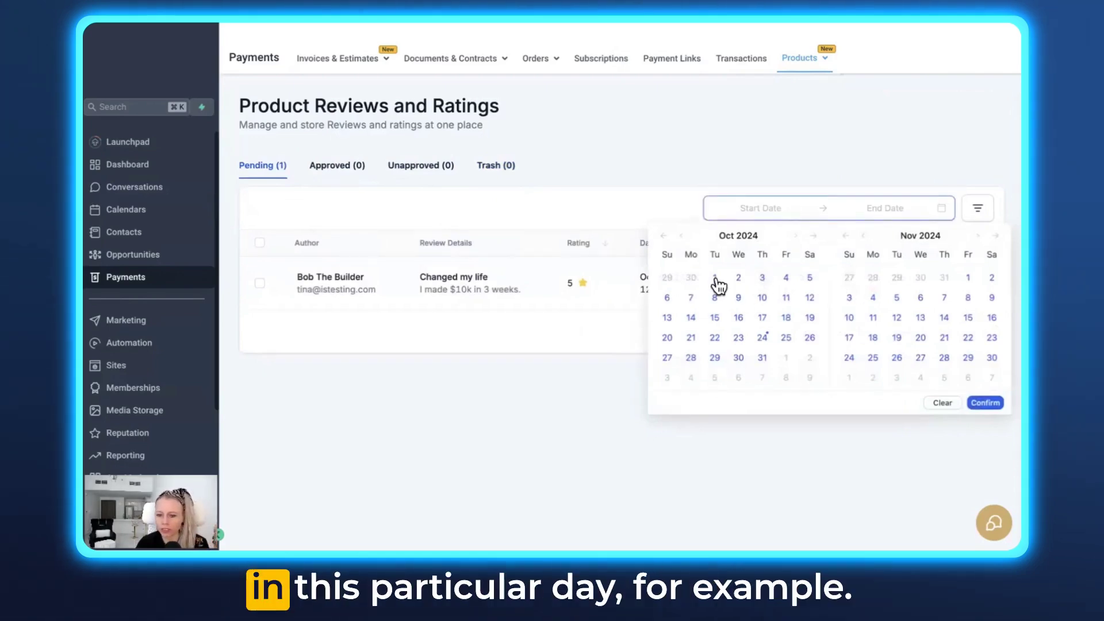
{"action": "left_click", "coordinate": [792, 175]}
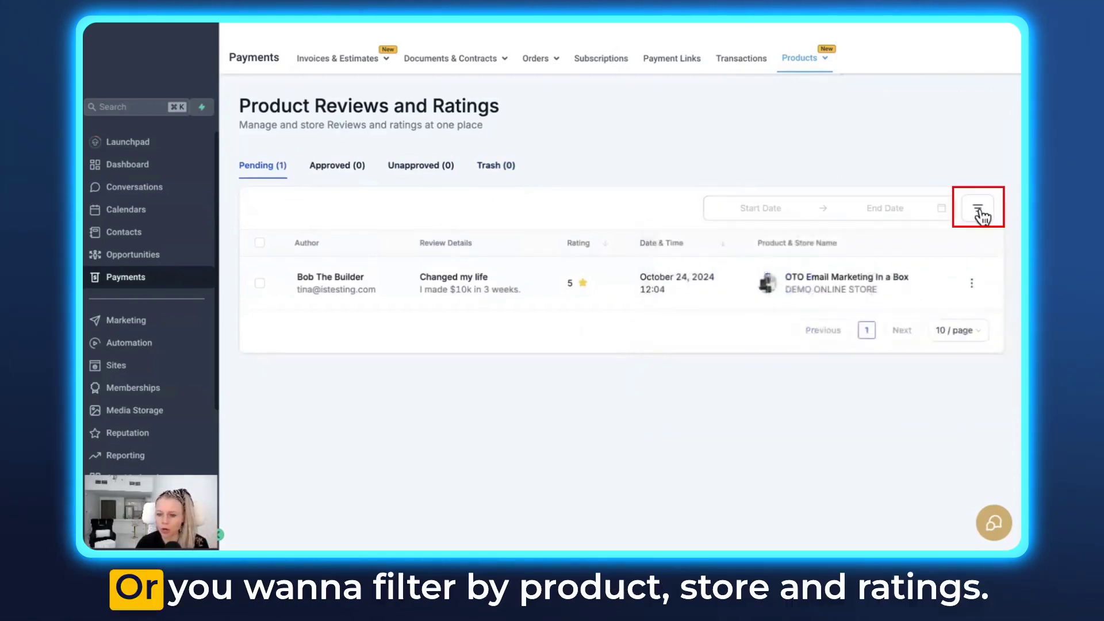
{"action": "left_click", "coordinate": [980, 214]}
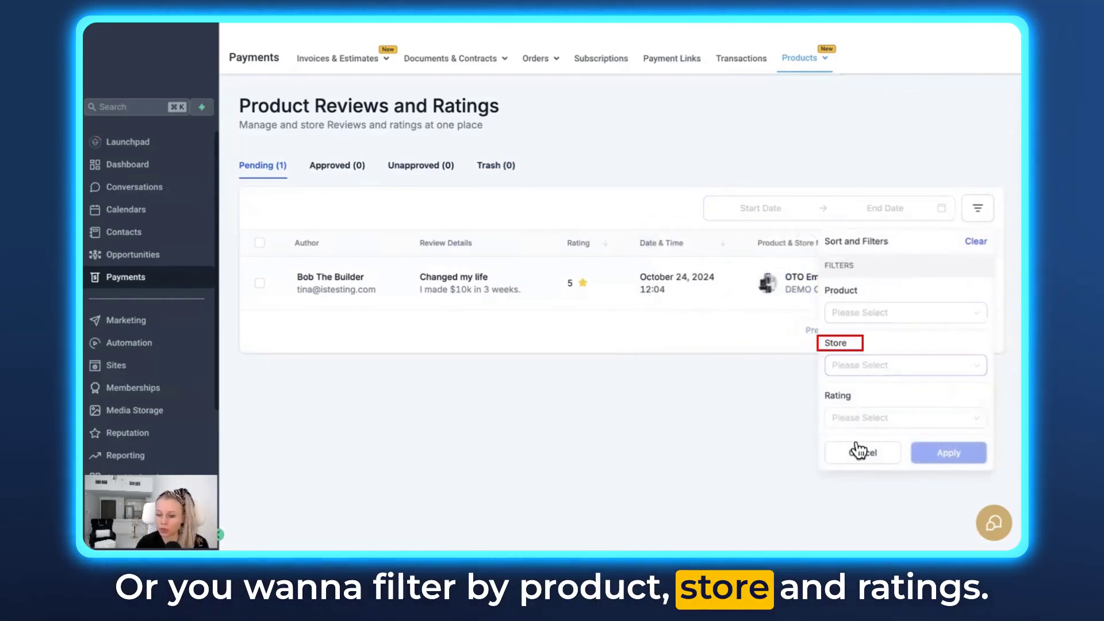
{"action": "left_click", "coordinate": [956, 447]}
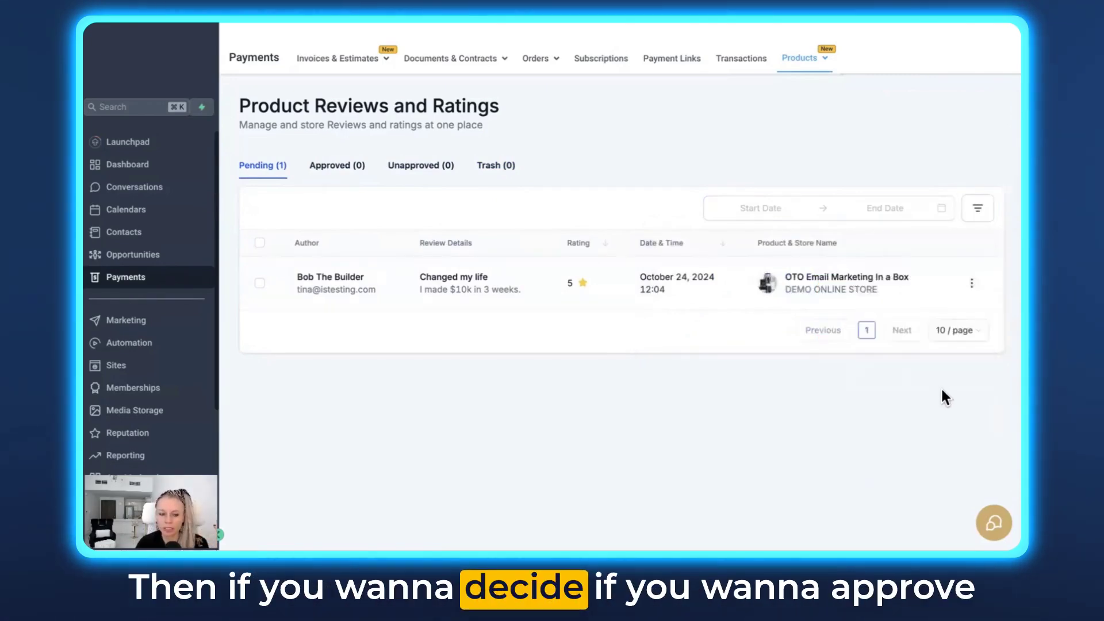
{"action": "left_click", "coordinate": [973, 287]}
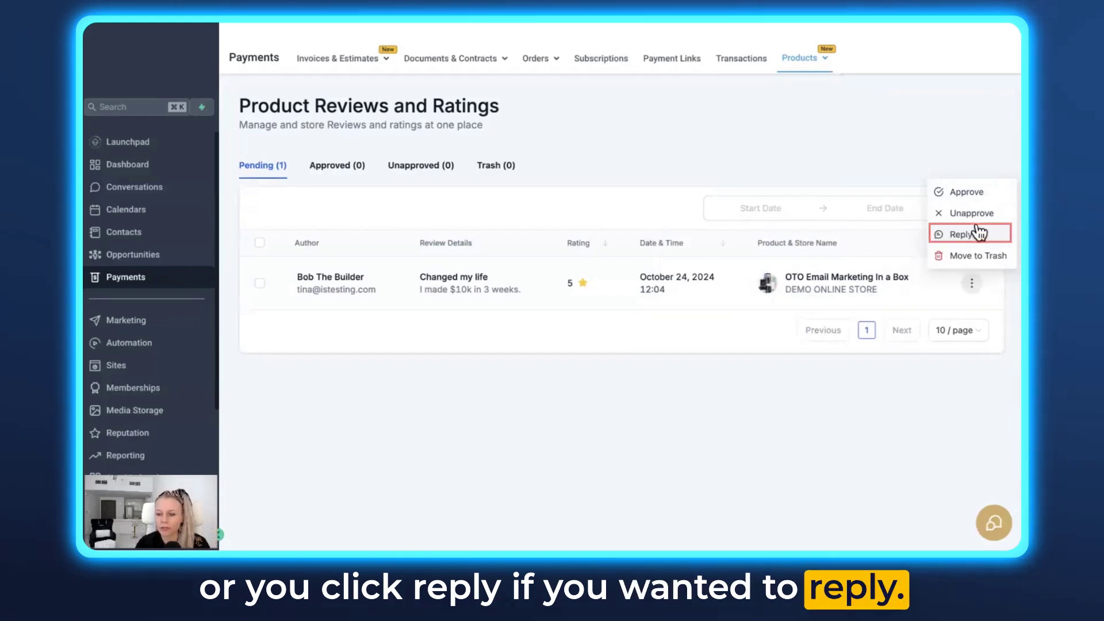
{"action": "left_click", "coordinate": [976, 192]}
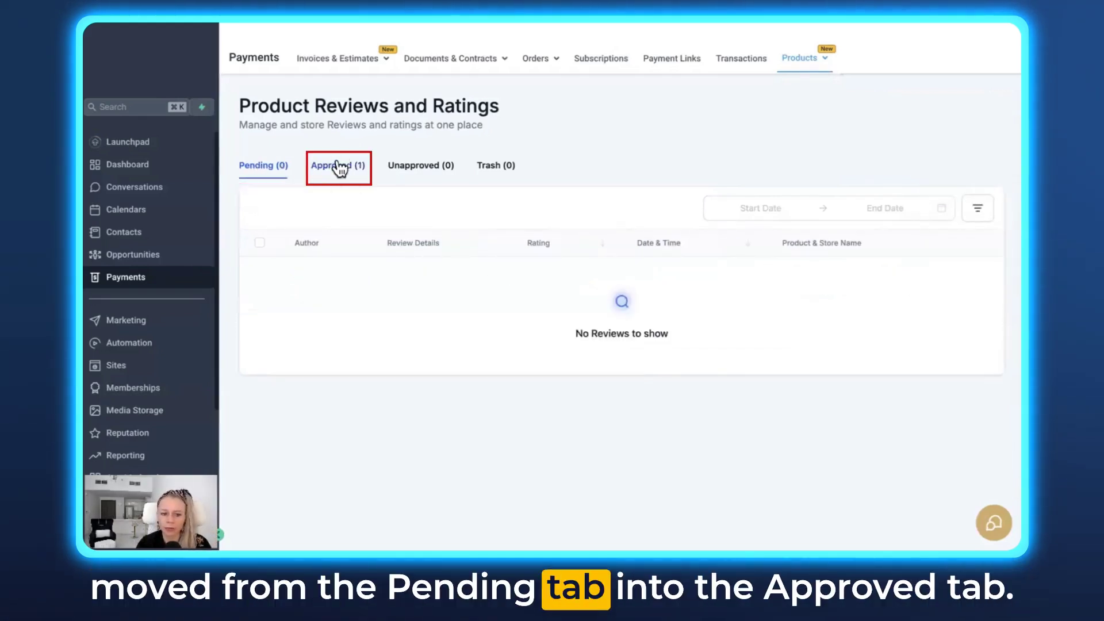
Check the Approved tab and the refreshed product page showing a 5.0 rating with 1 review
{"action": "left_click", "coordinate": [340, 167]}
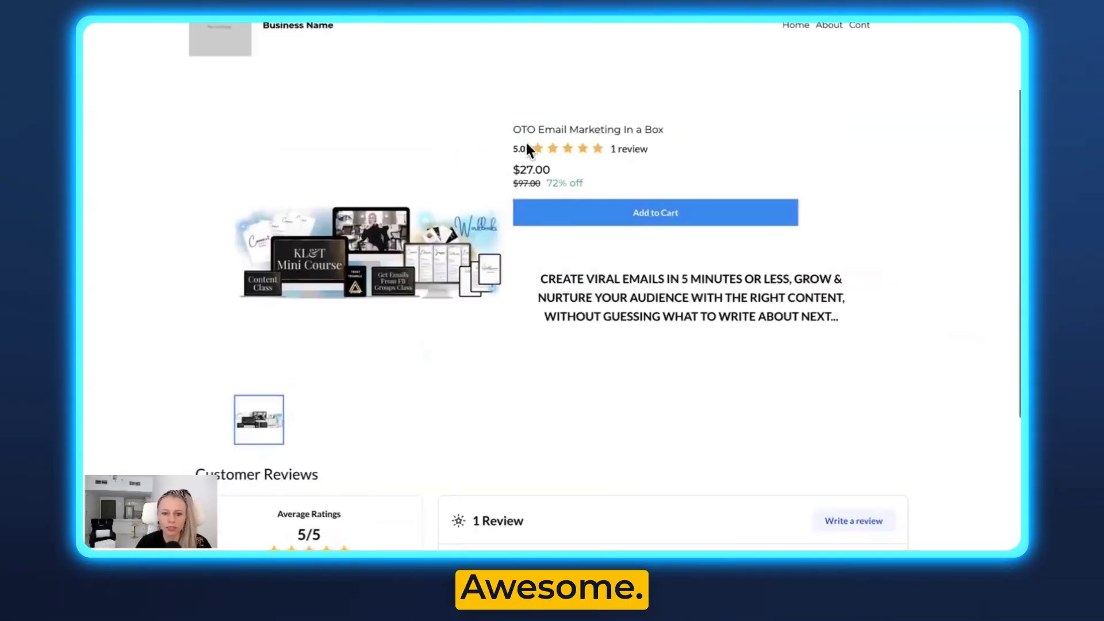
{"action": "scroll", "coordinate": [526, 144], "scroll_direction": "up", "scroll_amount": 3}
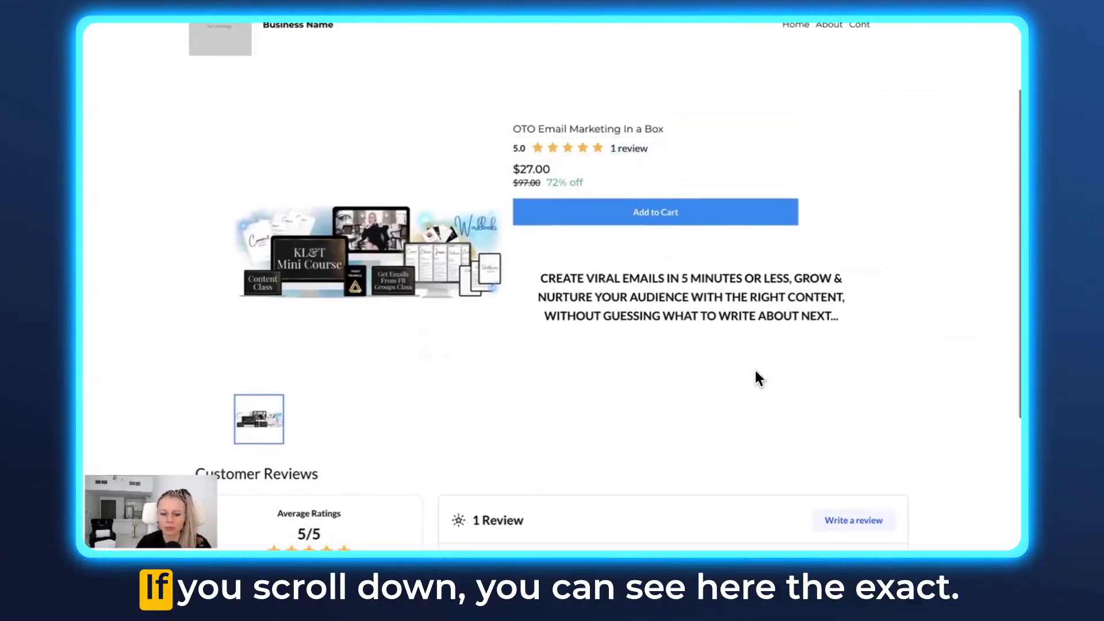
{"action": "scroll", "coordinate": [753, 368], "scroll_direction": "down", "scroll_amount": 3}
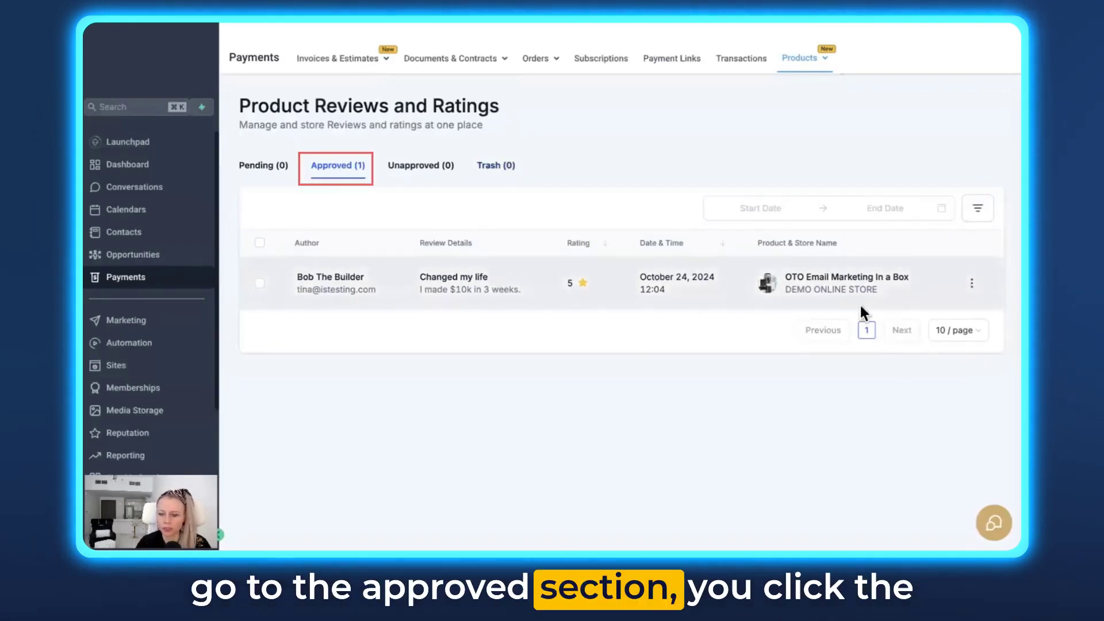
Open Reply on the approved review and start the reply with 'Thank'
{"action": "left_click", "coordinate": [971, 284]}
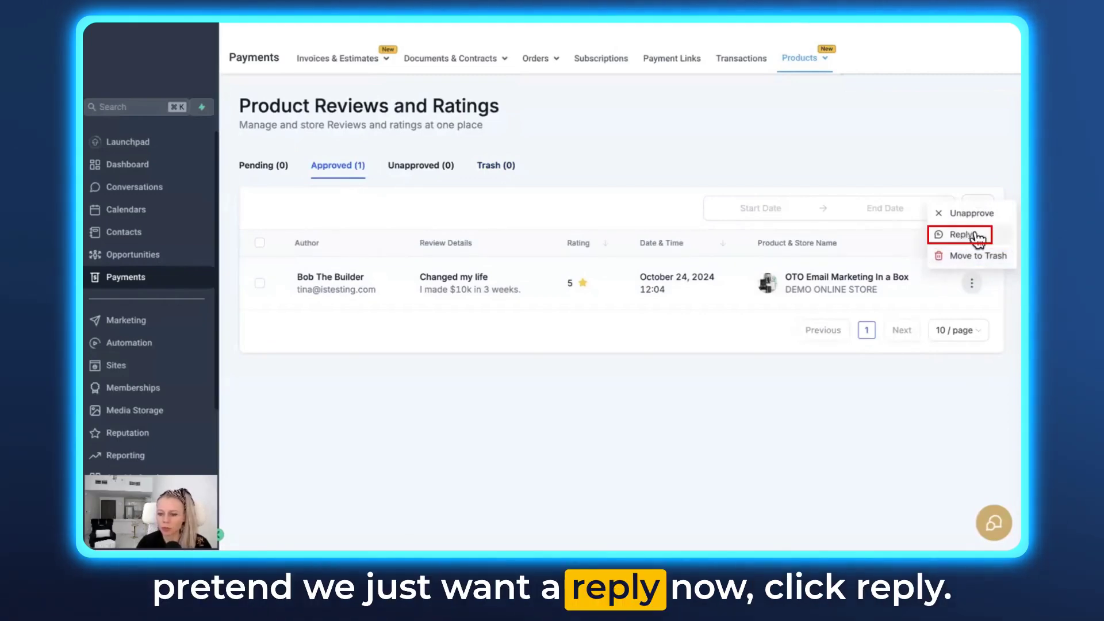
{"action": "left_click", "coordinate": [961, 235]}
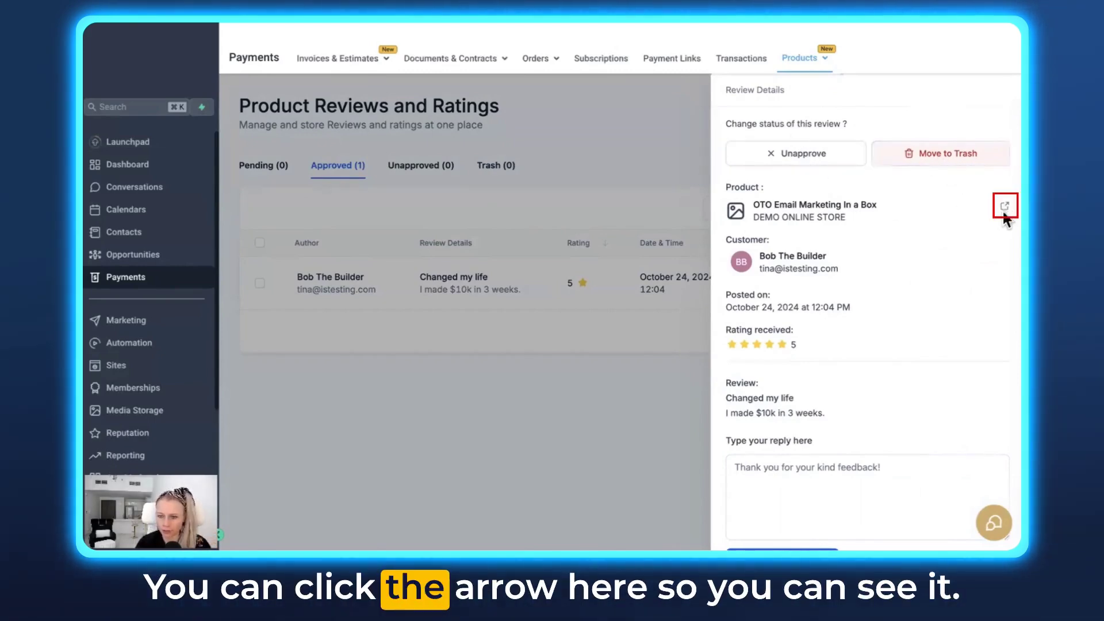
{"action": "scroll", "coordinate": [833, 242], "scroll_direction": "down", "scroll_amount": 1}
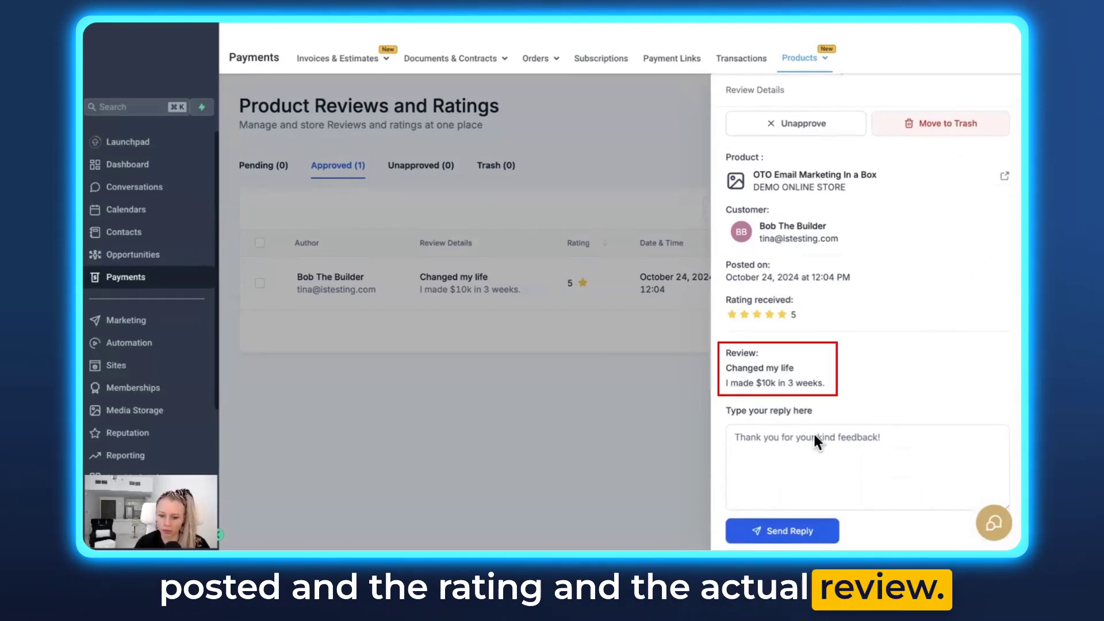
{"action": "left_click", "coordinate": [781, 443]}
{"action": "type", "text": "Thank you for your kind words!"}
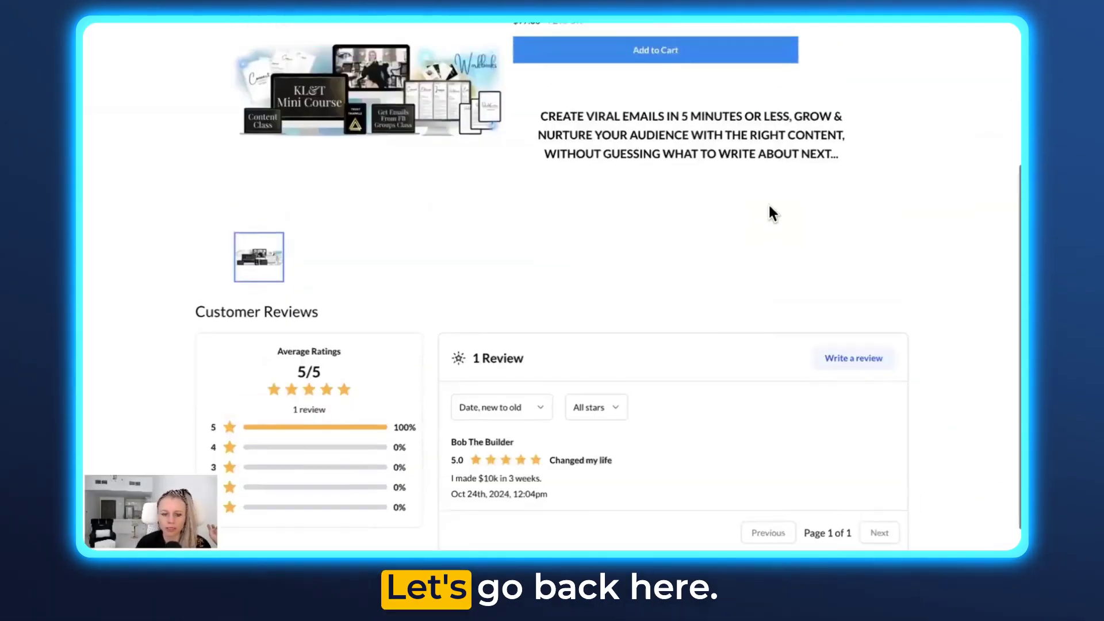
{"action": "scroll", "coordinate": [768, 212], "scroll_direction": "up", "scroll_amount": 3}
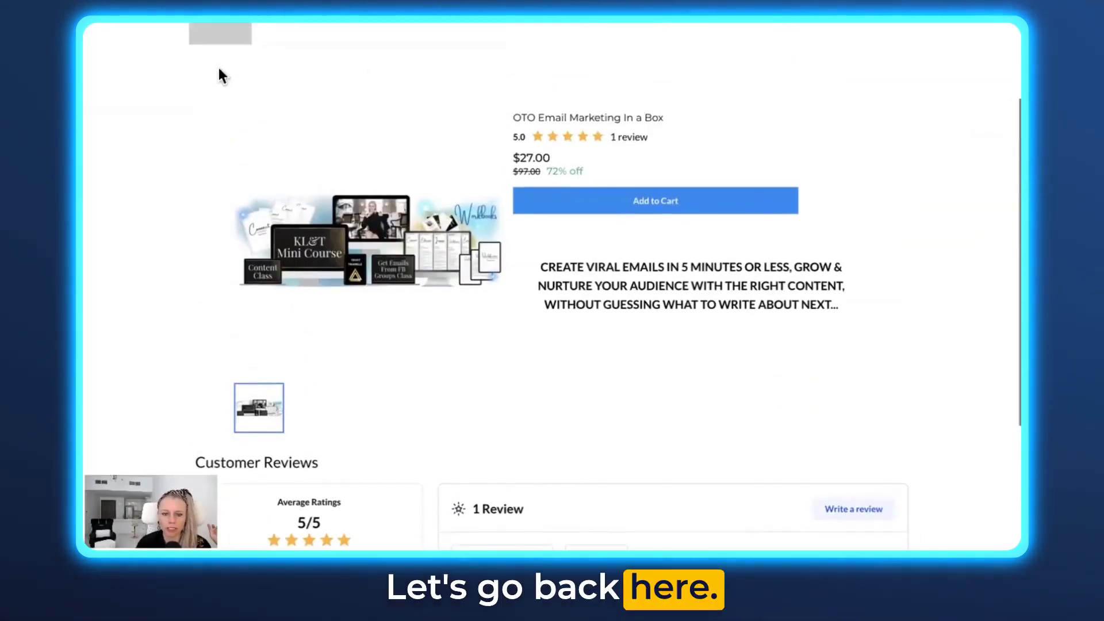
Check the reply on the refreshed product page, then move the 'Changed my life' review to Trash
{"action": "key", "text": "F5"}
{"action": "scroll", "coordinate": [612, 462], "scroll_direction": "down", "scroll_amount": 4}
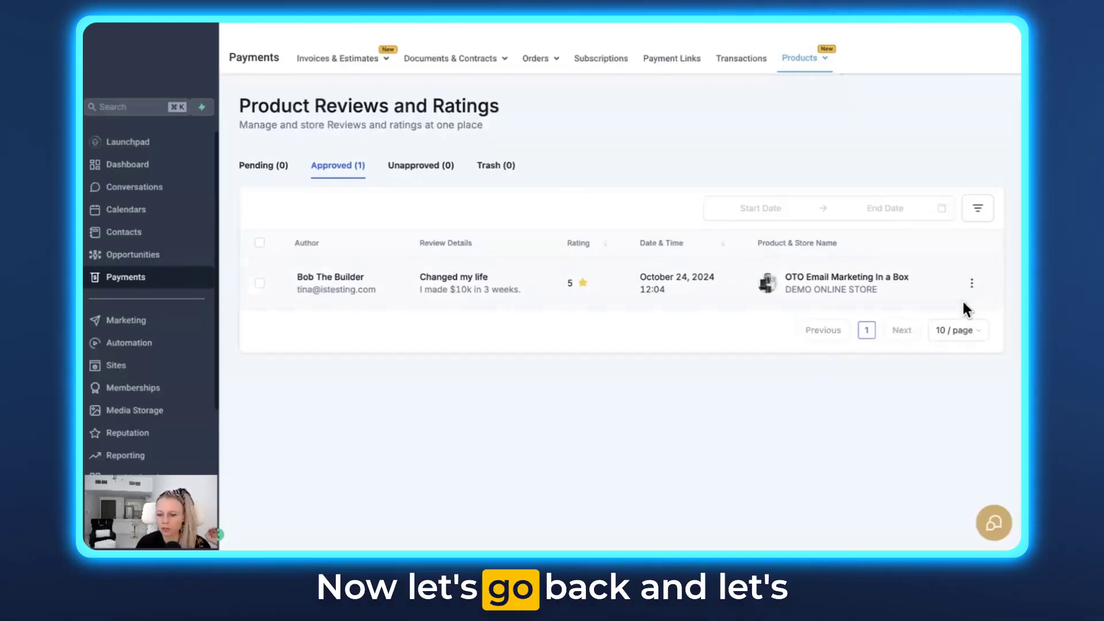
{"action": "left_click", "coordinate": [971, 283]}
{"action": "left_click", "coordinate": [969, 254]}
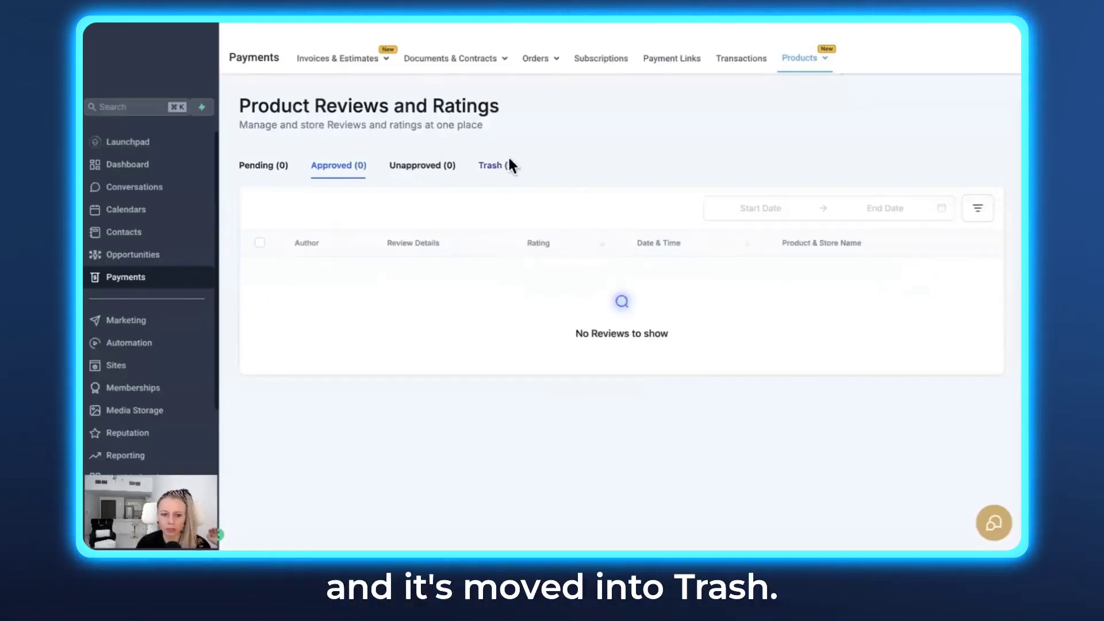
Confirm the review is gone from the storefront, then select all reviews in Trash for a bulk action
{"action": "left_click", "coordinate": [495, 165]}
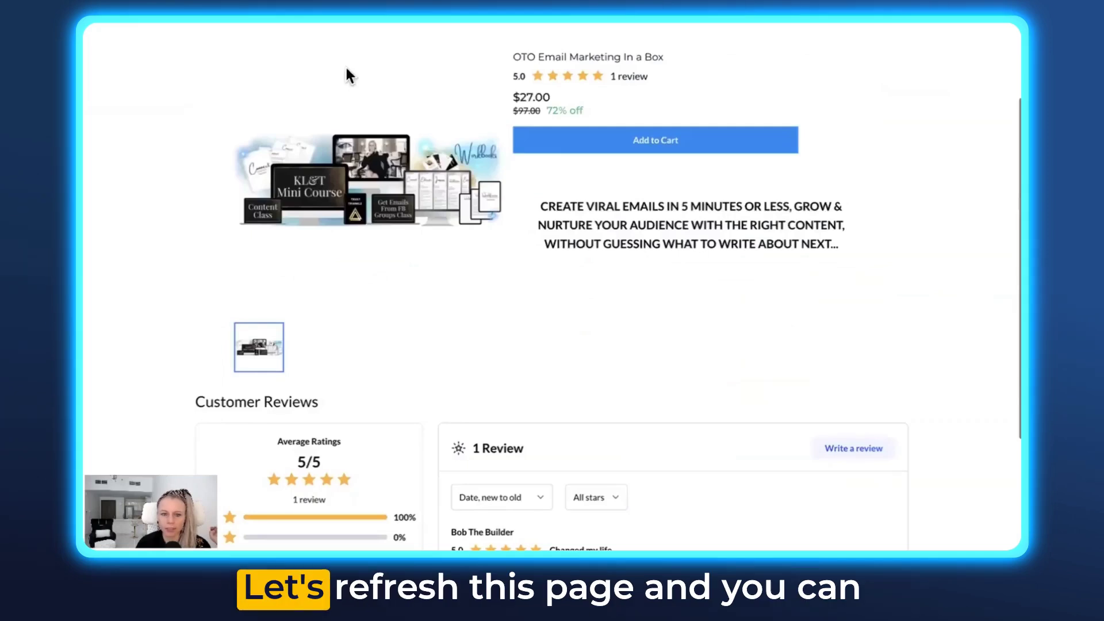
{"action": "key", "text": "F5"}
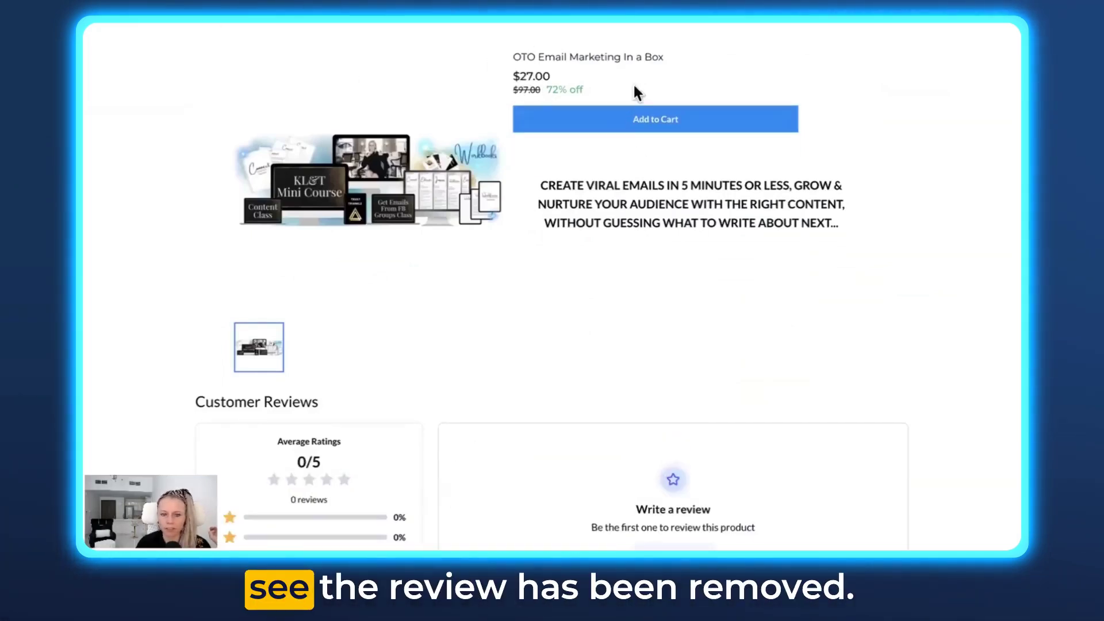
{"action": "scroll", "coordinate": [734, 214], "scroll_direction": "up", "scroll_amount": 3}
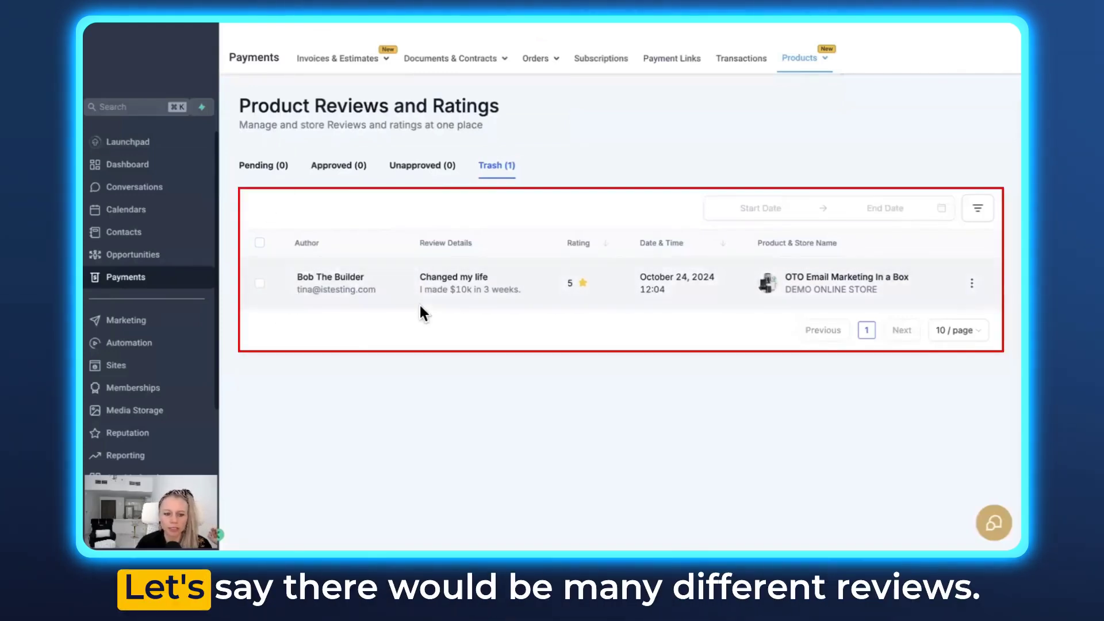
{"action": "left_click", "coordinate": [260, 243]}
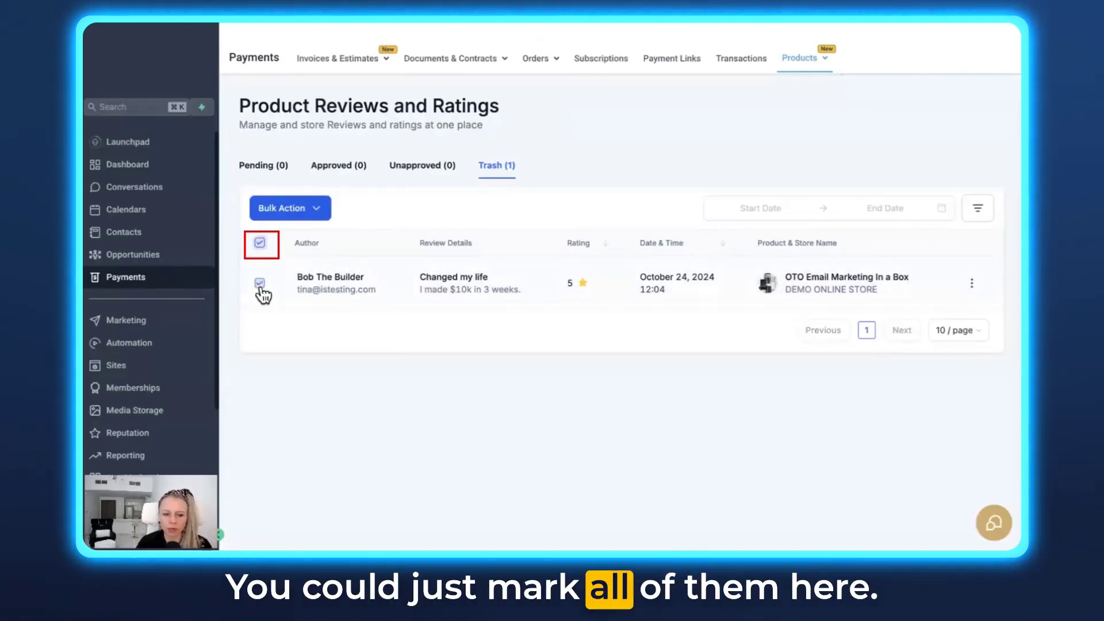
{"action": "left_click", "coordinate": [321, 213]}
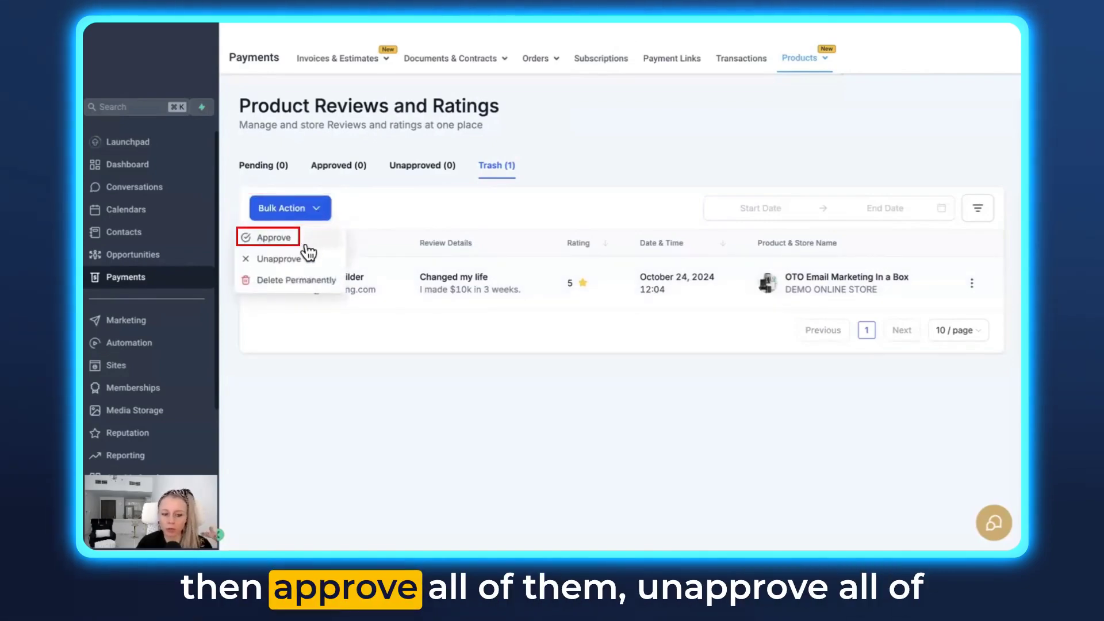